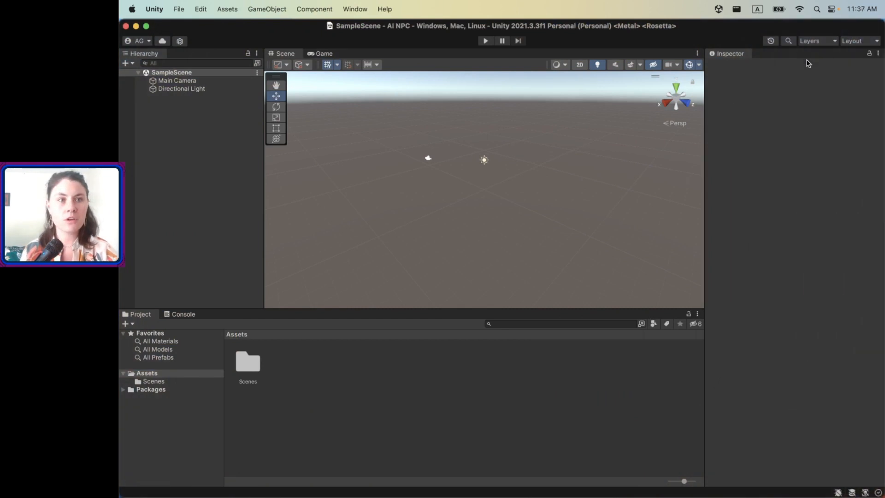
Switch the editor to the saved AnnaBanana layout and expand SampleScene to list its objects.
left_click(859, 41)
left_click(829, 75)
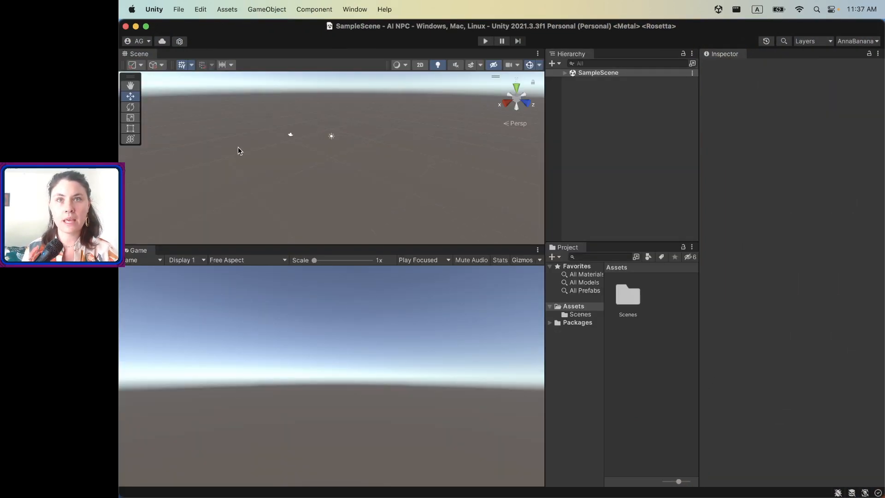
left_click(564, 73)
Add a 3D cube to SampleScene and name it Player.
right_click(603, 89)
left_click(588, 110)
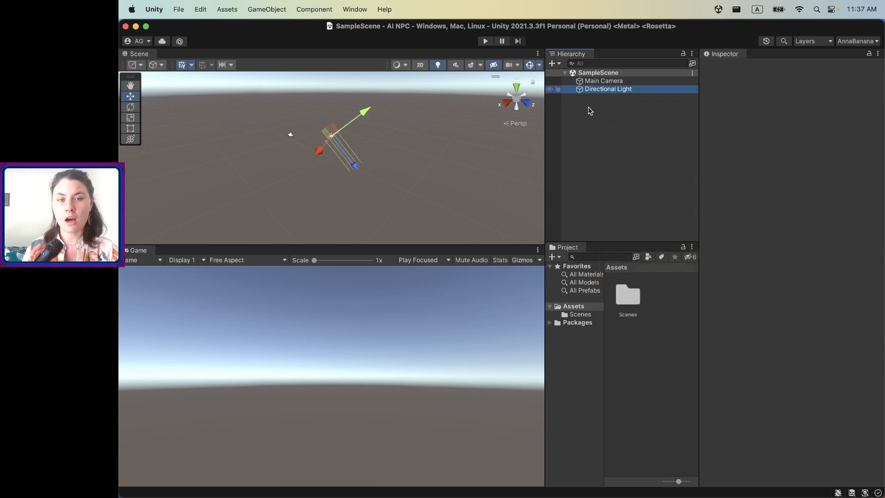
right_click(588, 107)
left_click(582, 113)
left_click(582, 113)
right_click(592, 103)
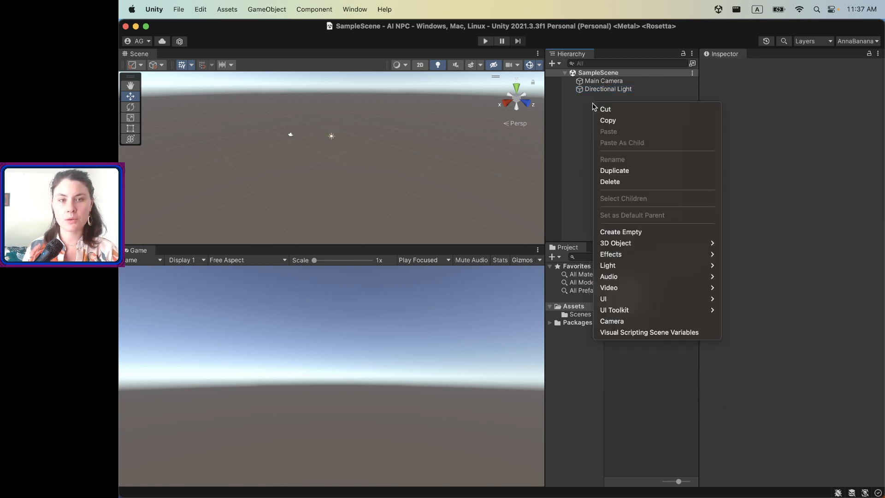
mouse_move(654, 243)
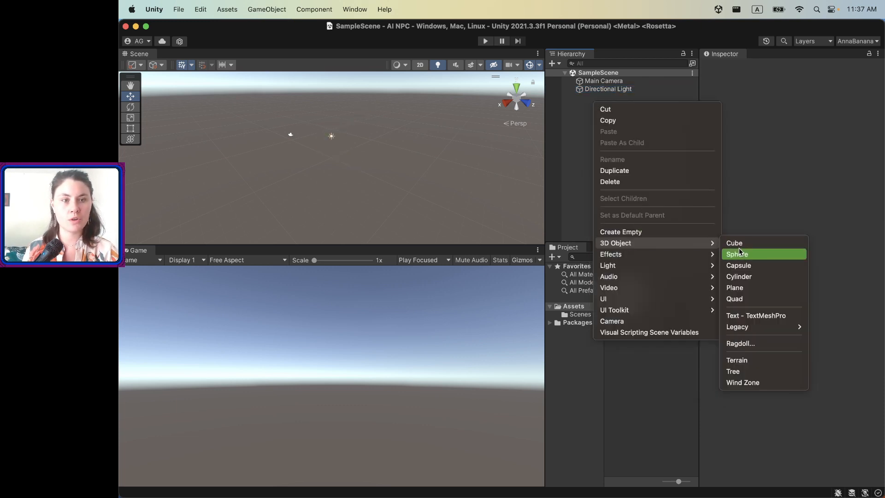
left_click(736, 243)
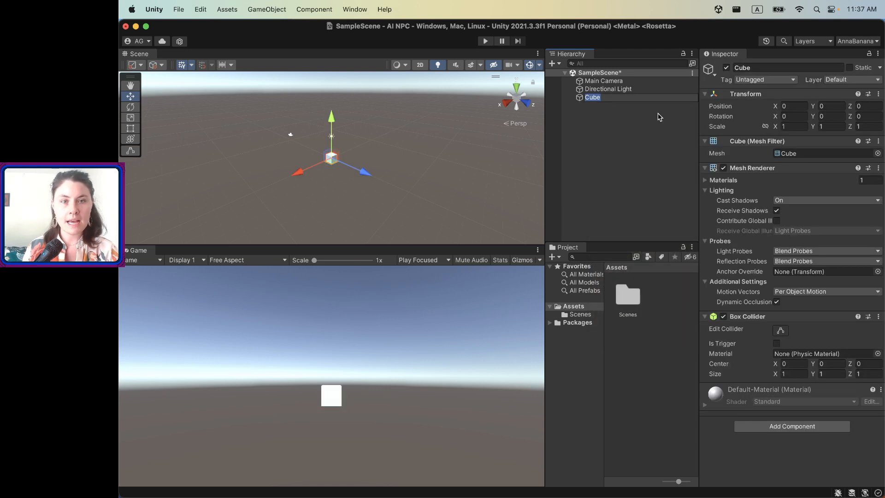
type("Player")
key("Return")
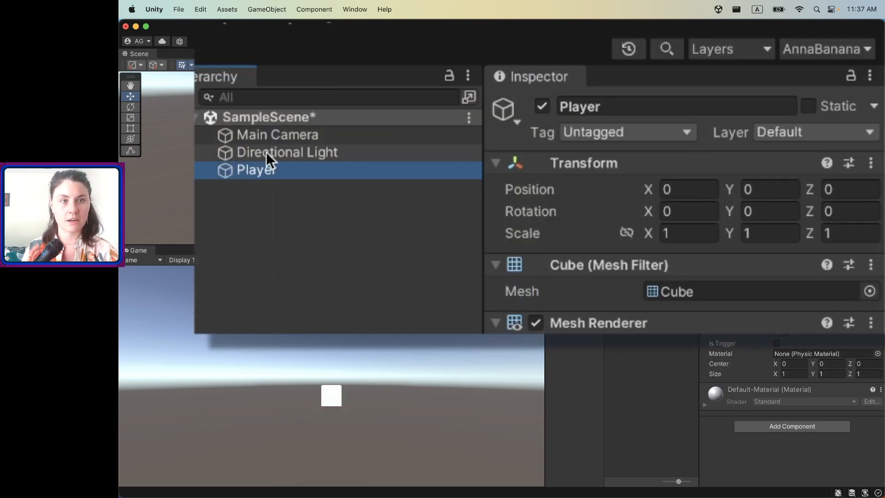
Assign the Player tag to the Player cube and nudge it to about X 0.27, Y 0.02.
left_click(576, 132)
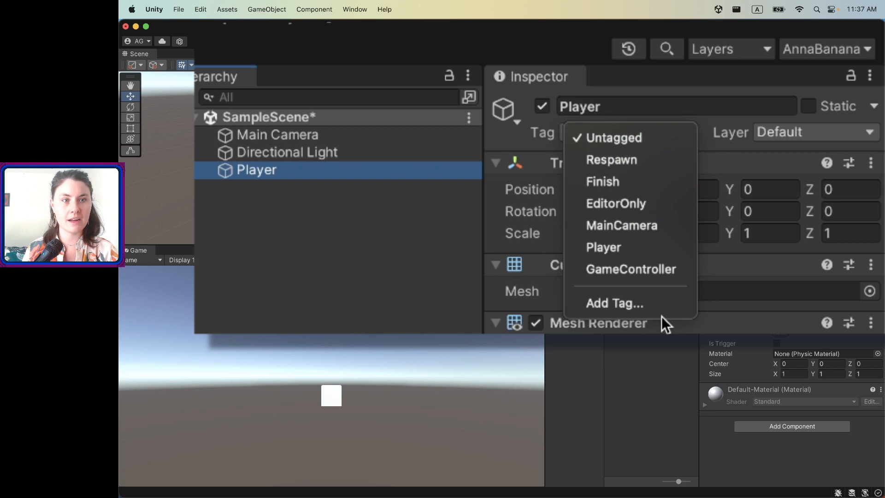
left_click(632, 245)
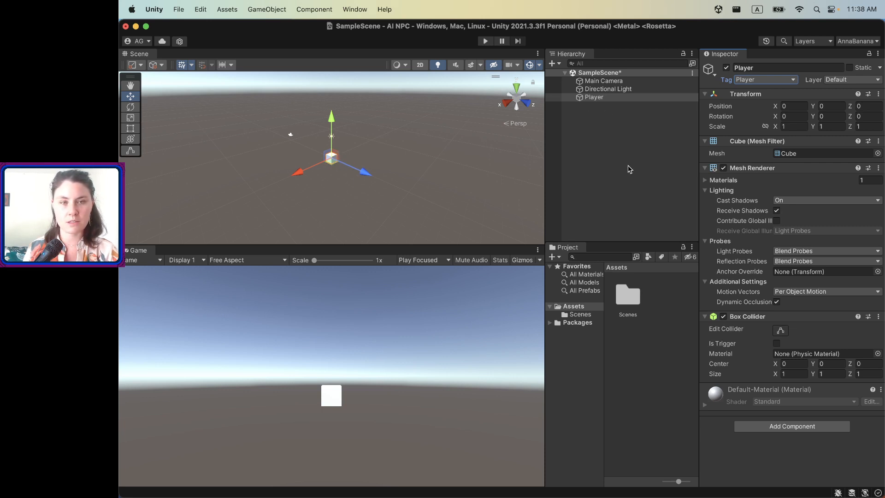
mouse_move(329, 160)
left_mouse_down()
mouse_move(426, 174)
mouse_move(352, 181)
mouse_move(364, 155)
mouse_move(345, 144)
mouse_move(330, 158)
left_mouse_up()
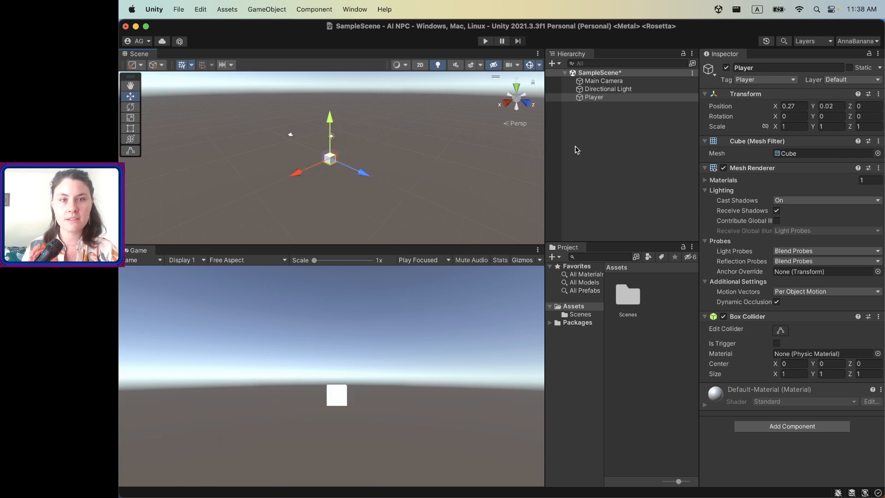
Add another 3D cube to the scene root and name it Floor.
left_click(582, 147)
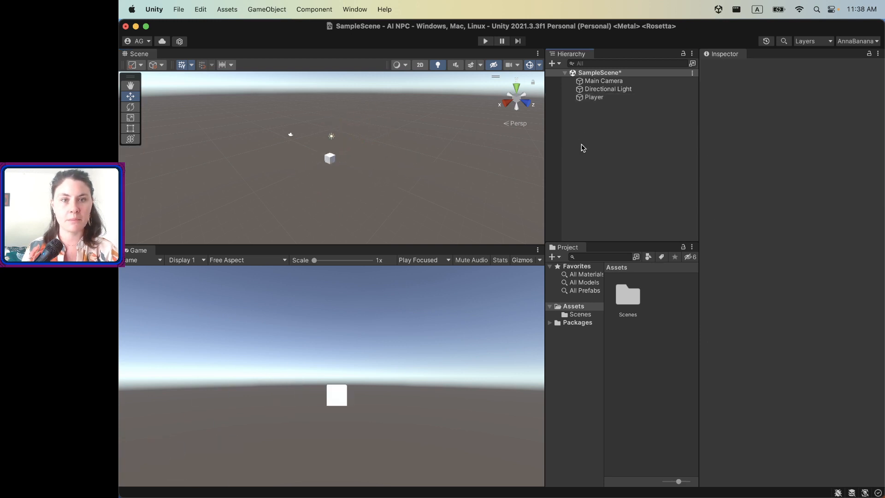
right_click(590, 114)
mouse_move(655, 254)
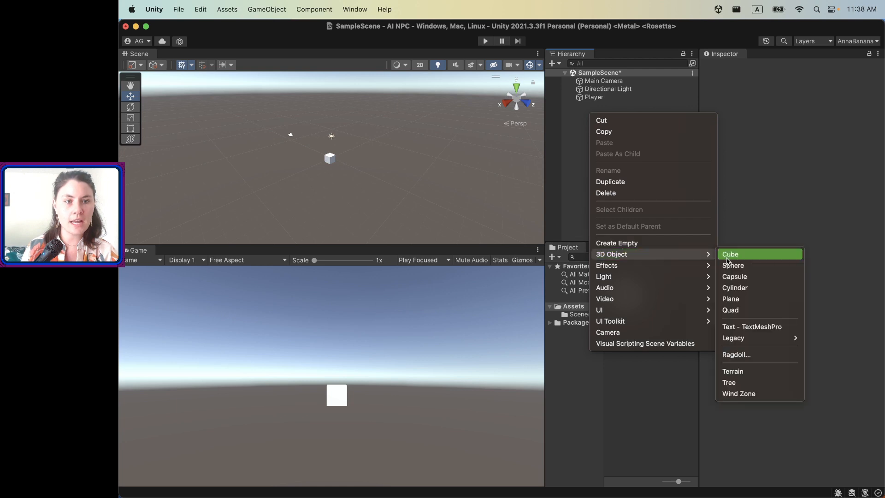
left_click(726, 256)
type("Flo")
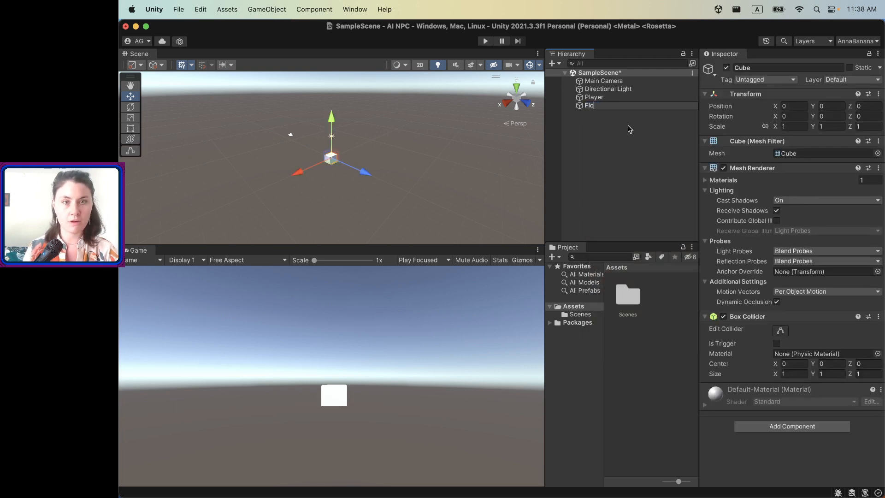
type("or")
key("Return")
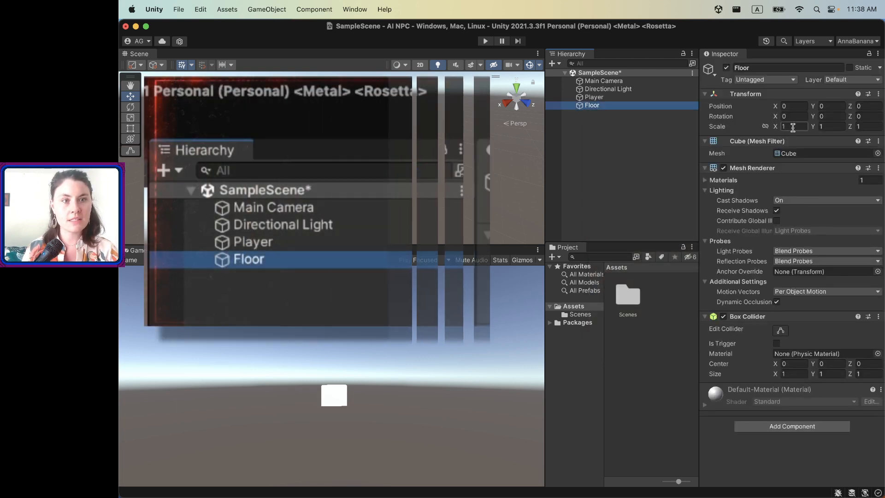
Set the Floor's scale to 20 on X and 20 on Z.
left_click(792, 127)
type("20")
key("Tab")
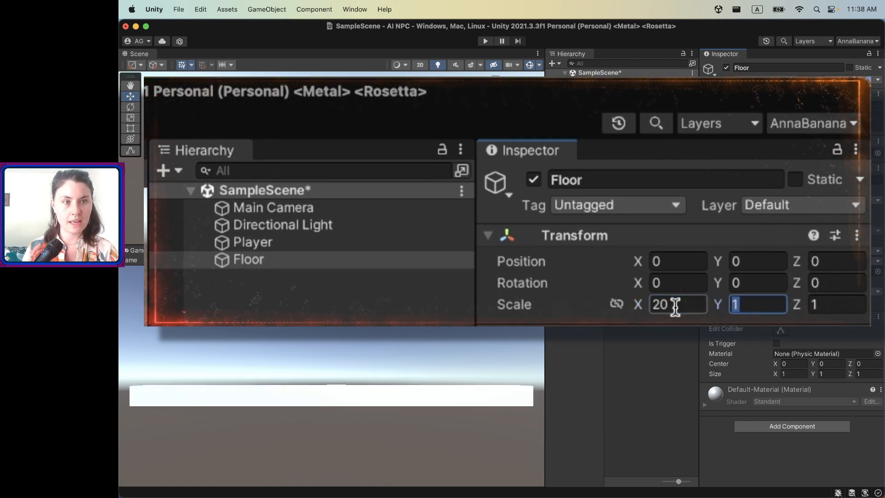
key("Tab")
type("20")
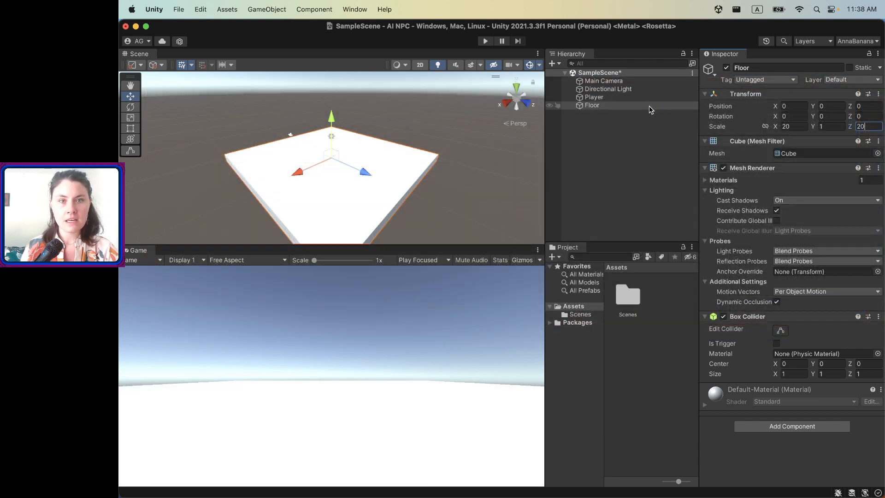
Raise the Player cube vertically so that it sits above the floor surface.
left_click(595, 97)
left_click_drag(338, 87, 339, 109)
Mark the Floor object as static.
left_click(595, 106)
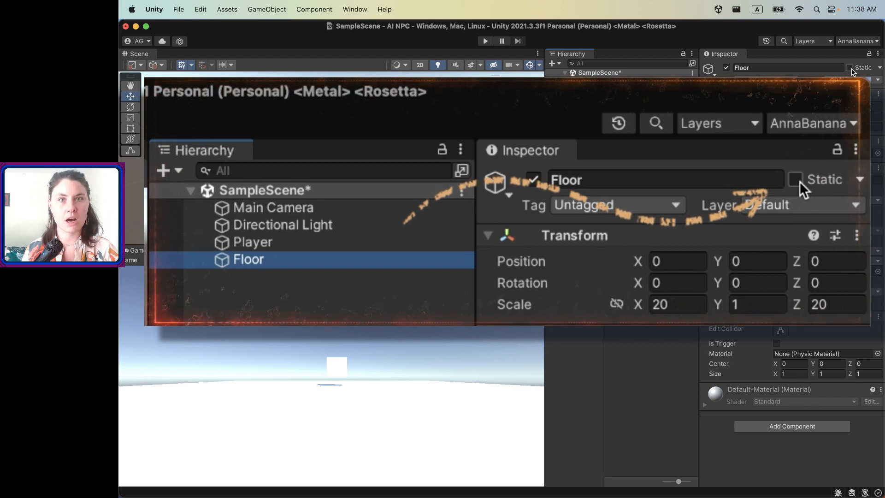
left_click(850, 69)
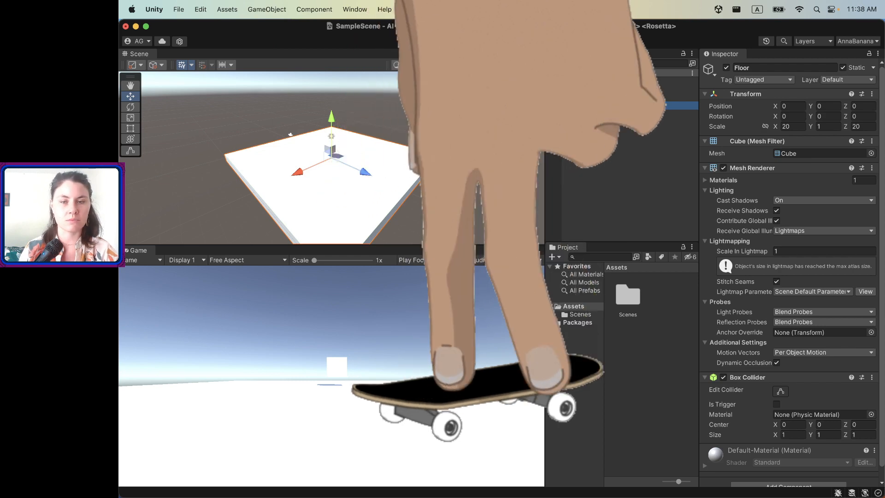
Add a 3D cube to the scene root and name it Obstacle.
right_click(588, 122)
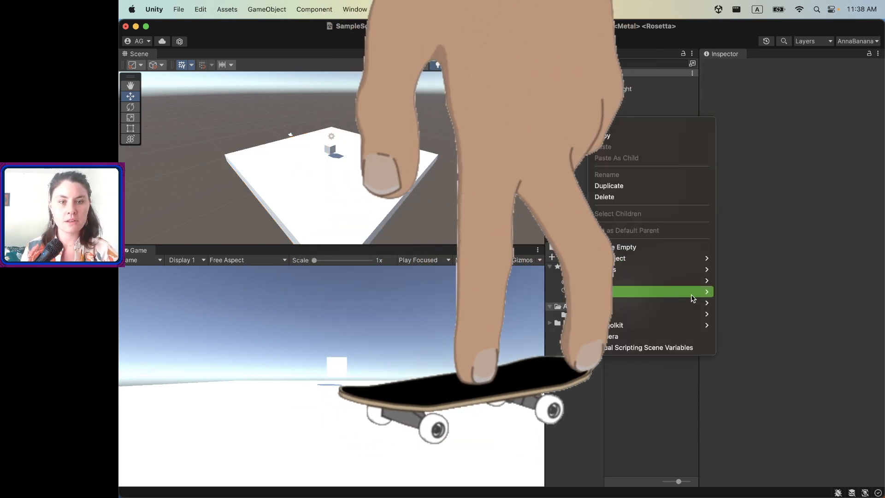
mouse_move(661, 258)
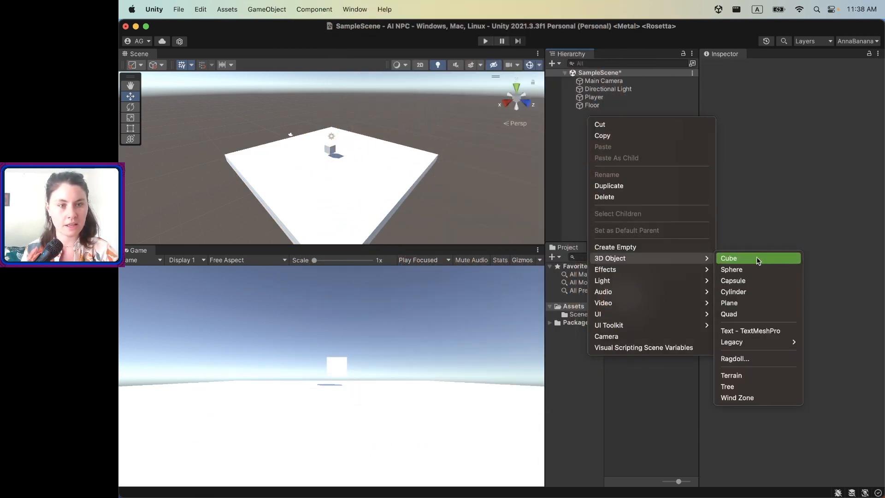
left_click(756, 258)
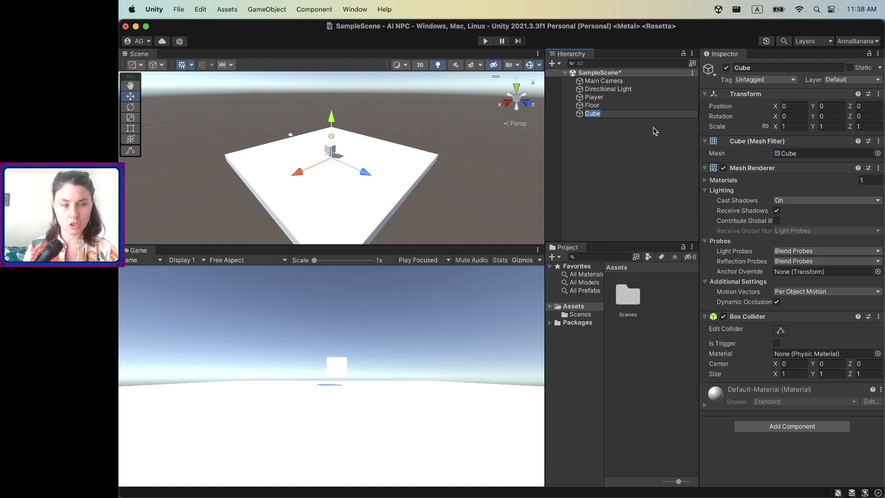
type("Obstacle")
key("Return")
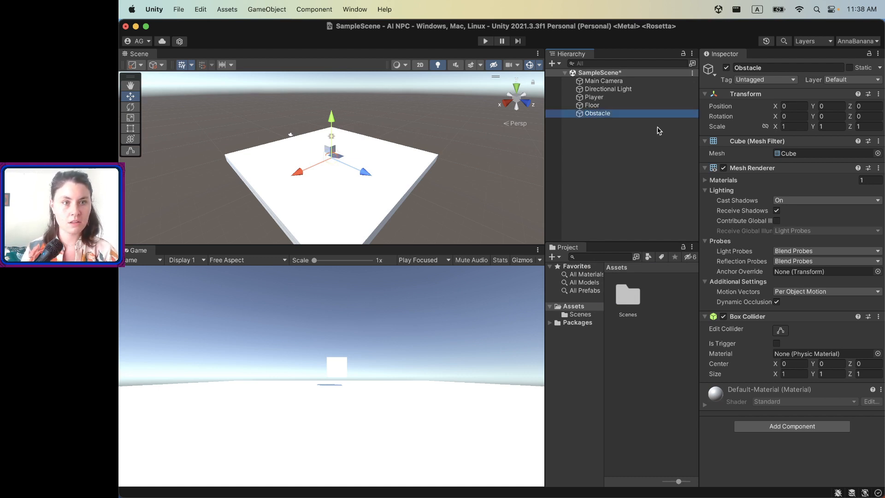
Set the Obstacle's Z scale to 5 and place it on the floor at about X 6.57, Y 0.96.
left_click(867, 126)
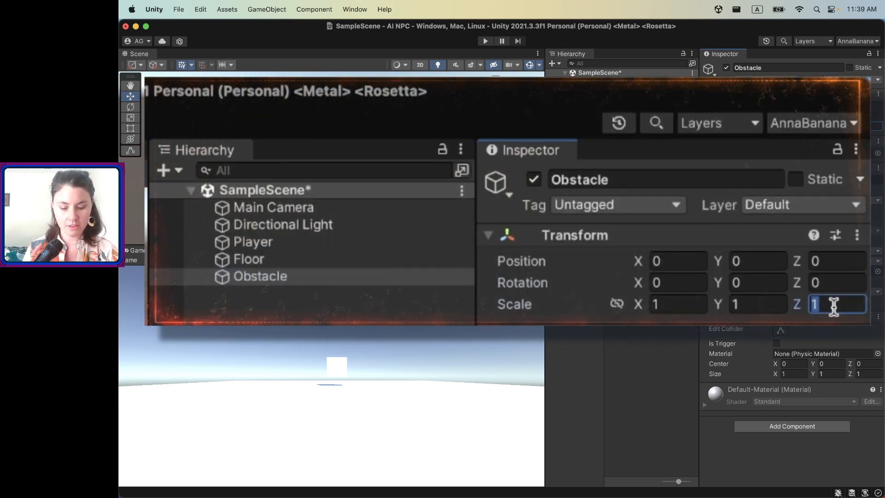
type("5")
left_click_drag(330, 123, 329, 107)
left_click_drag(304, 159, 257, 178)
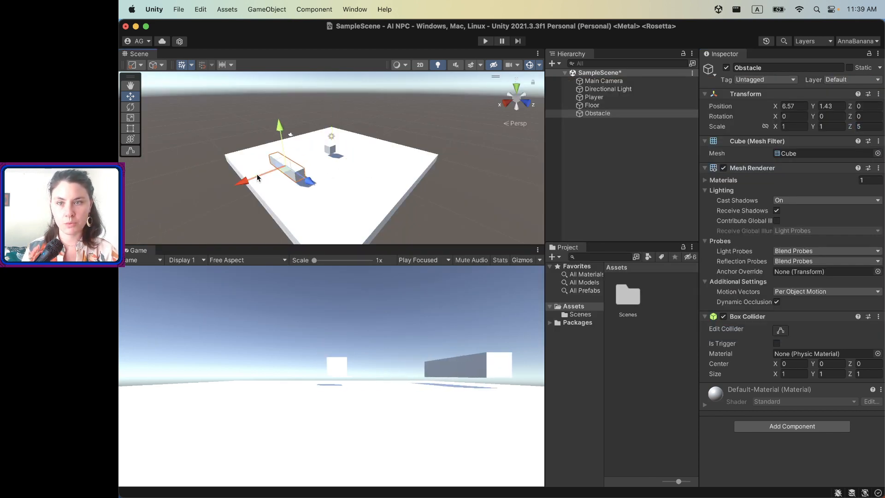
left_click_drag(279, 132, 279, 137)
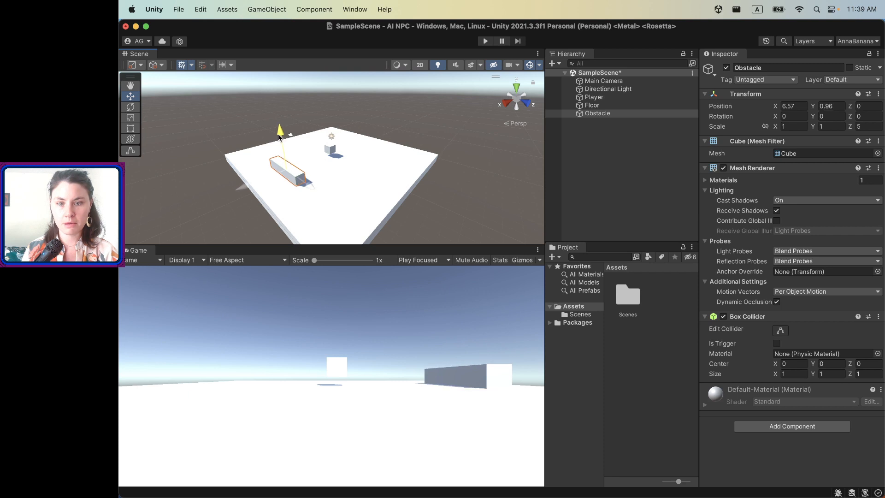
Add one more cube to the scene root and name it Obstacle Tall.
left_click(601, 136)
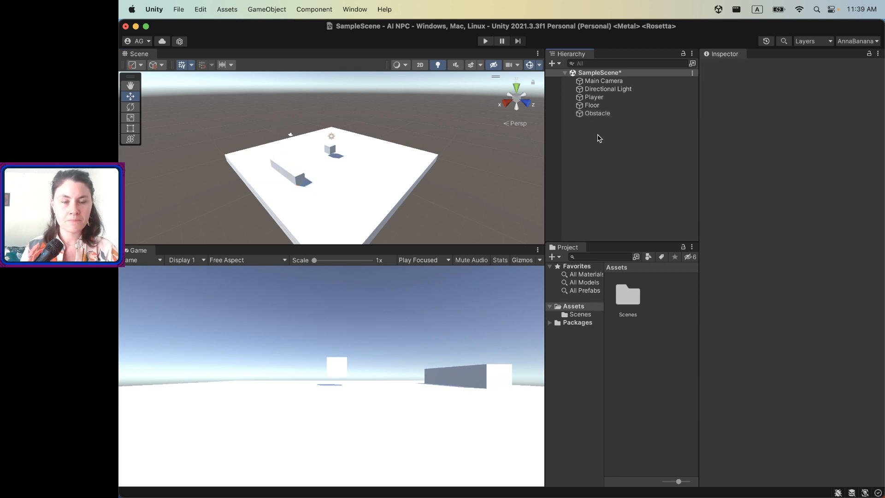
right_click(578, 113)
right_click(593, 130)
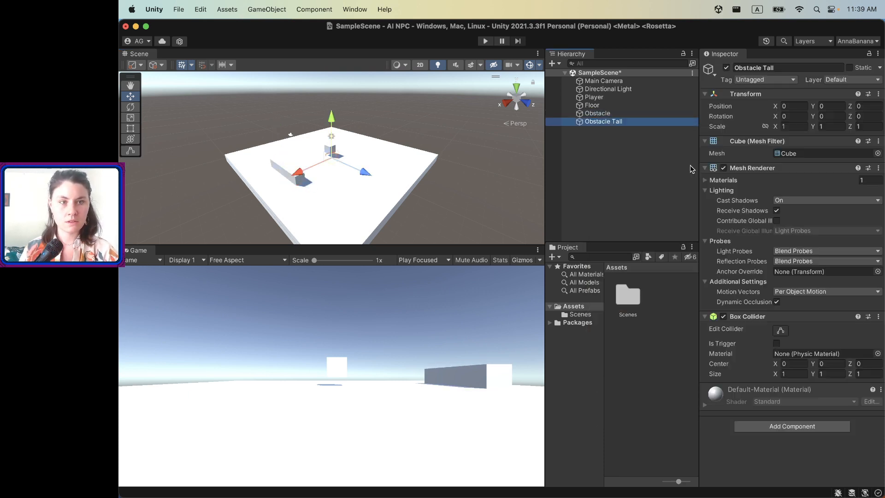
Set Obstacle Tall's Y scale to 5 and move it onto the floor at about Y 2.94, Z 6.49.
left_click(836, 126)
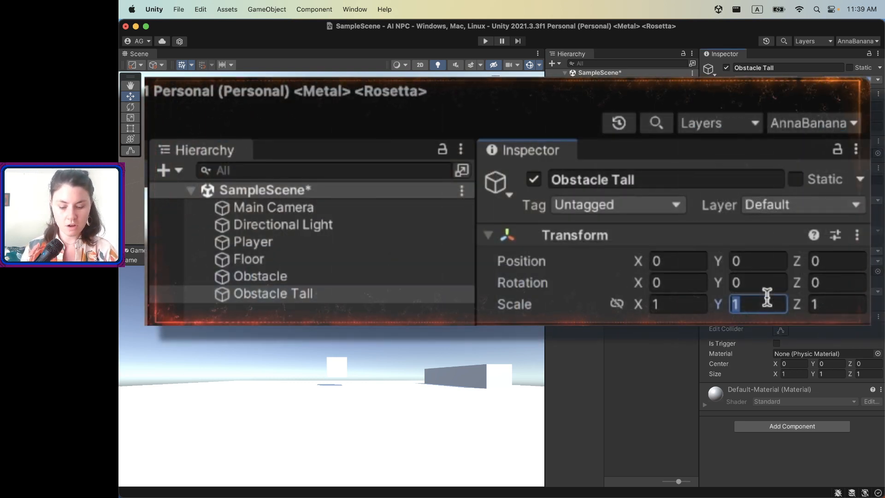
type("50")
key("BackSpace")
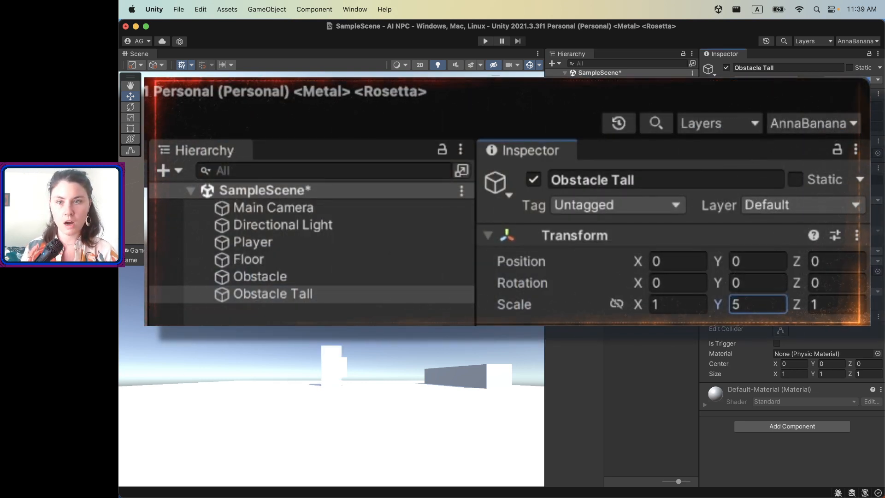
left_click_drag(328, 119, 327, 103)
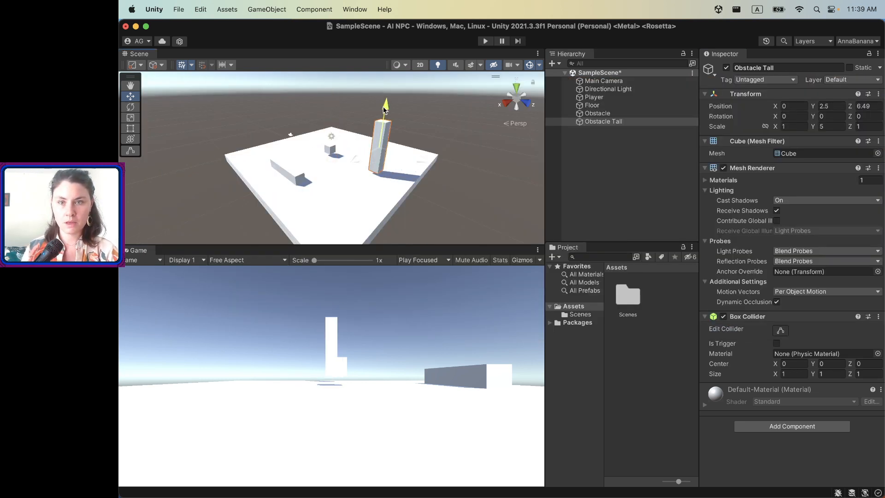
left_click_drag(384, 105, 383, 110)
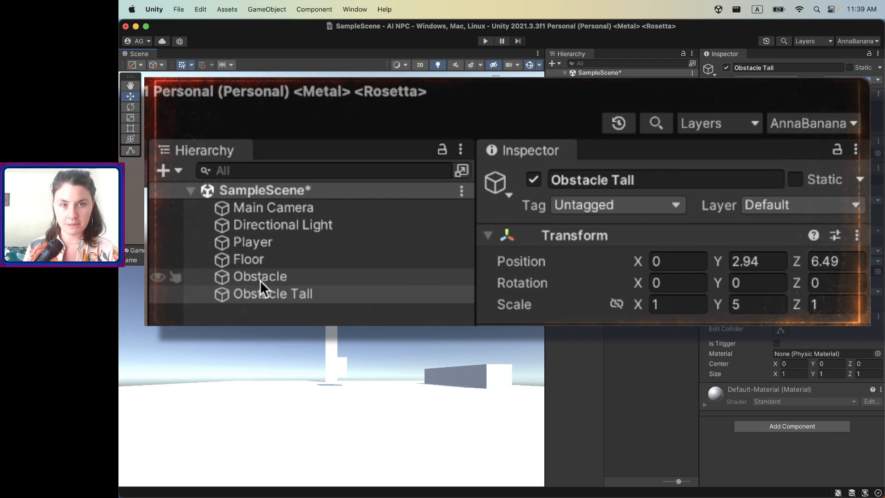
Mark both Obstacle and Obstacle Tall as static, and check the setting on each one.
left_click(259, 277, "shift")
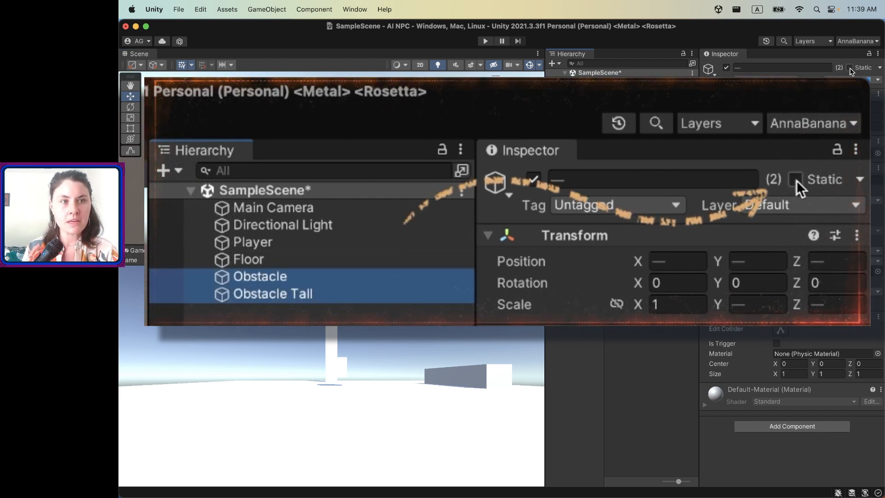
left_click(850, 69)
left_click(629, 159)
left_click(605, 114)
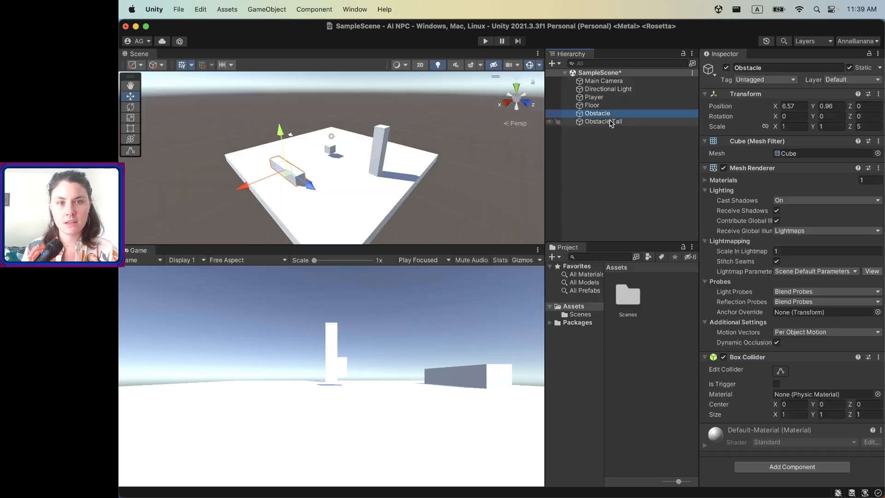
left_click(611, 123)
left_click(609, 115)
left_click(609, 123)
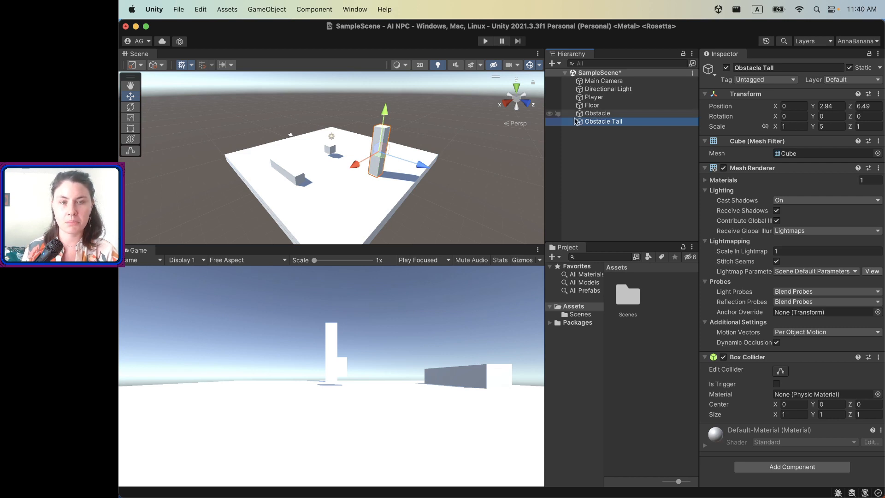
left_click(598, 147)
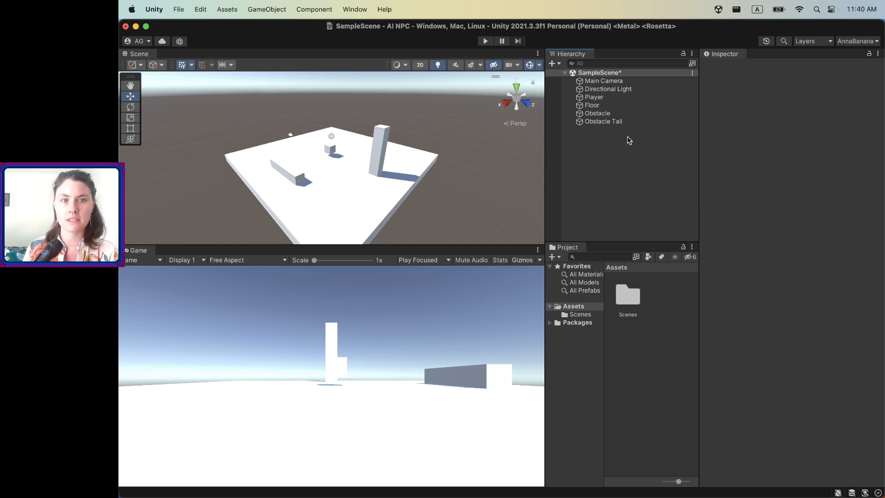
Add a capsule to the scene root and name it NPC.
right_click(584, 137)
mouse_move(629, 277)
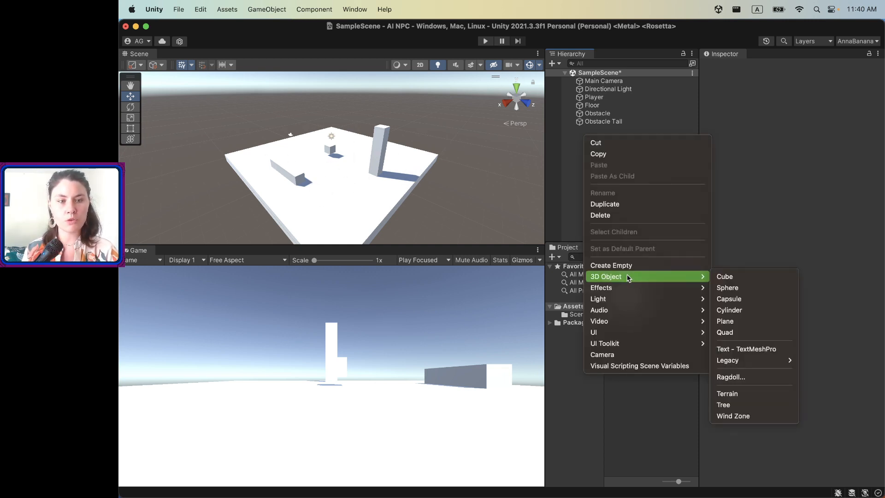
left_click(729, 299)
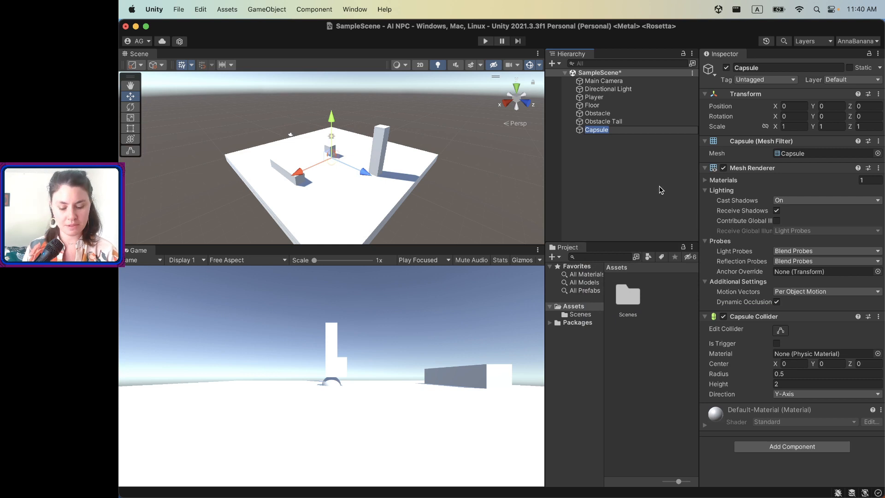
type("NPC¥")
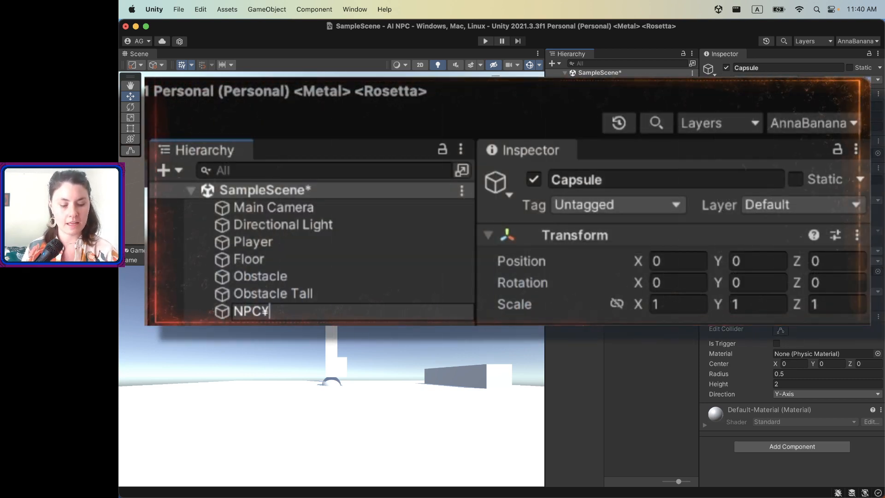
key("BackSpace")
key("Return")
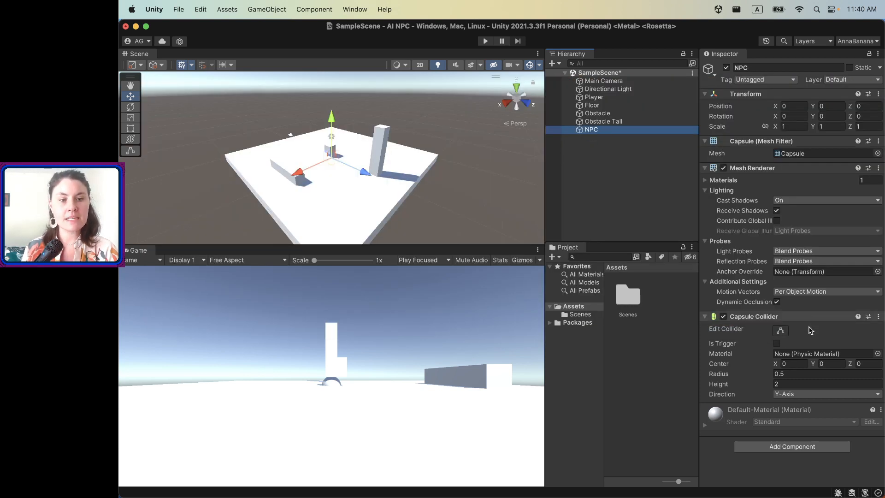
Add a Nav Mesh Agent component to the NPC capsule.
left_click(783, 446)
type("nav")
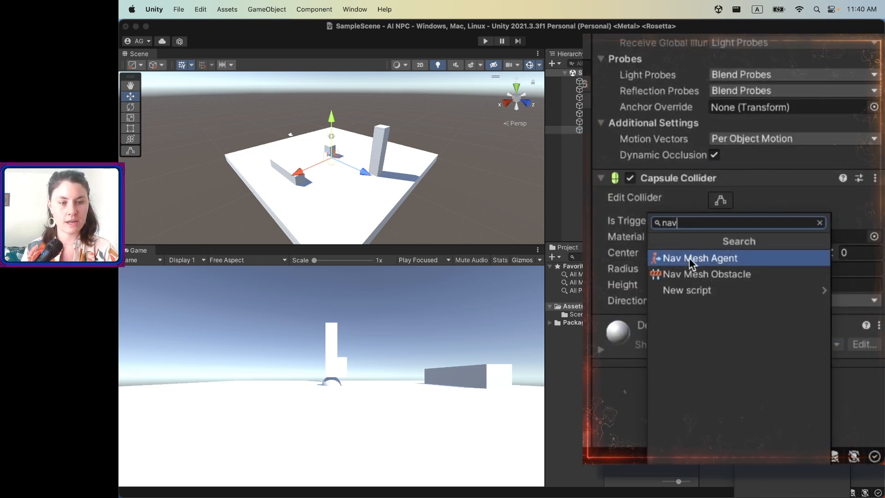
left_click(789, 371)
scroll(735, 276, "down", 5)
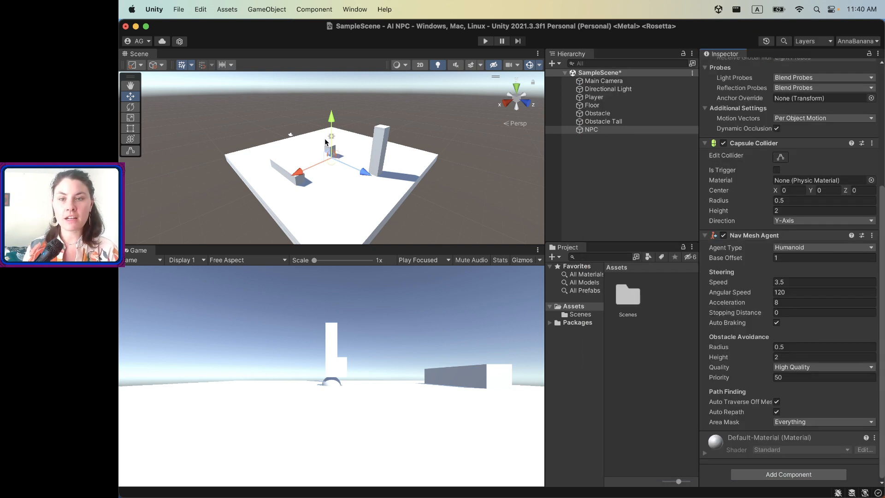
Raise the NPC above the floor and shift it away from the player, to about Y 3.35, Z -2.3.
left_click_drag(333, 123, 329, 92)
left_click_drag(353, 141, 343, 139)
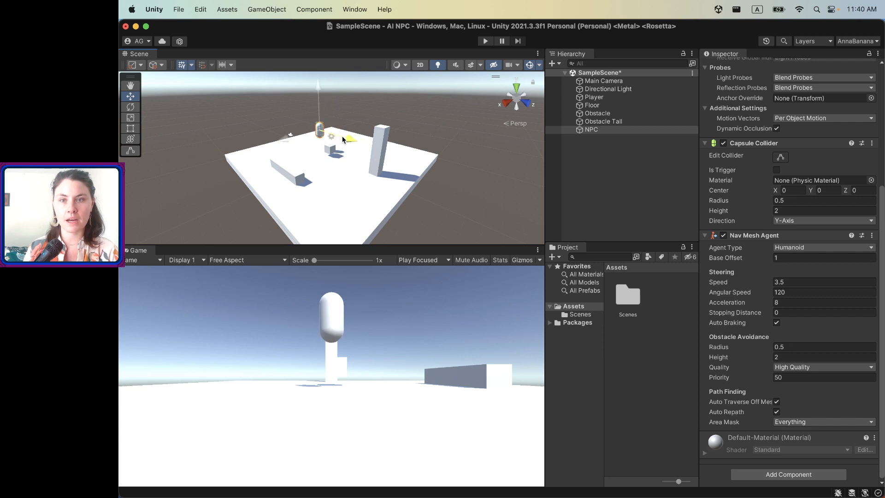
left_click(638, 159)
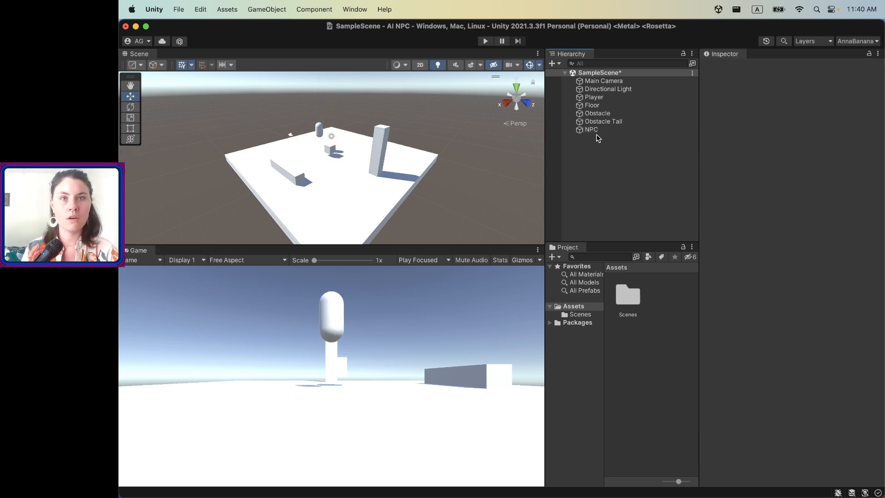
Show the AI Navigation object settings and change the Navigation Area for Obstacle and Obstacle Tall together.
left_click(591, 130)
left_click(355, 10)
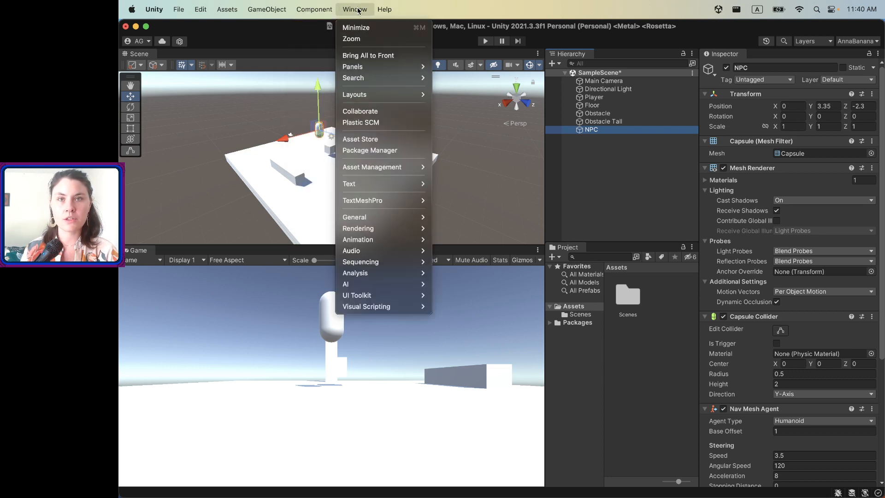
mouse_move(391, 284)
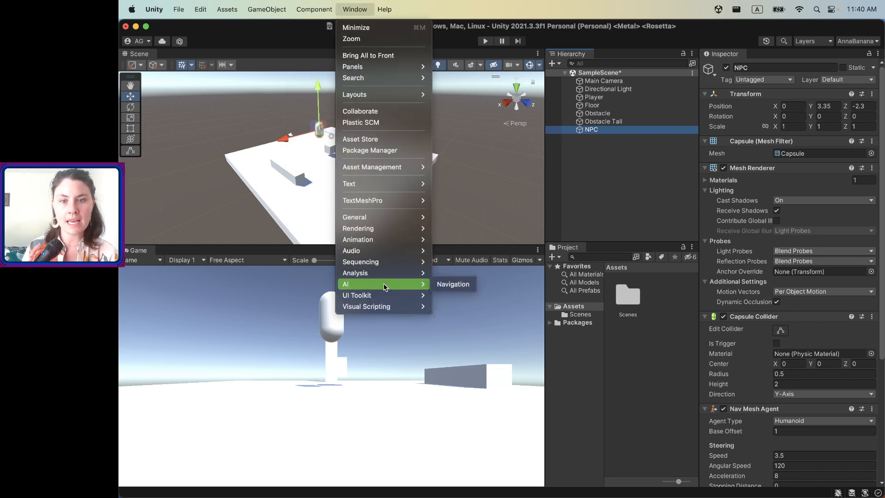
left_click(436, 286)
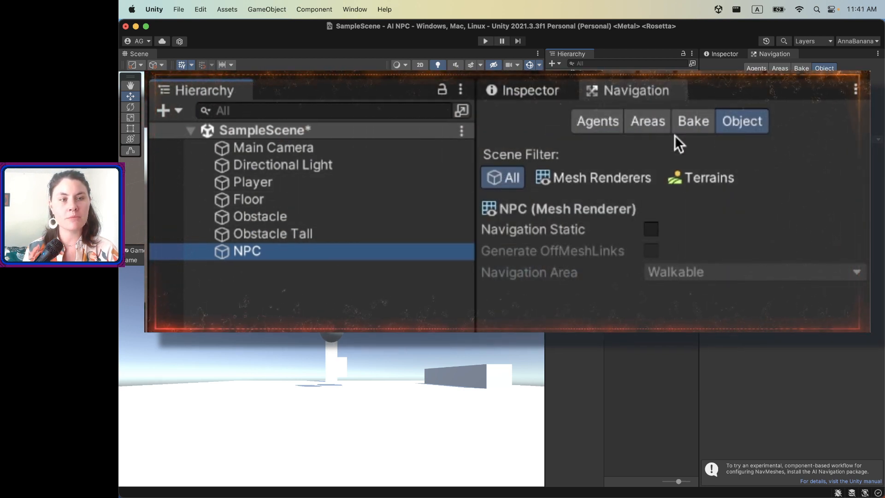
left_click(310, 220)
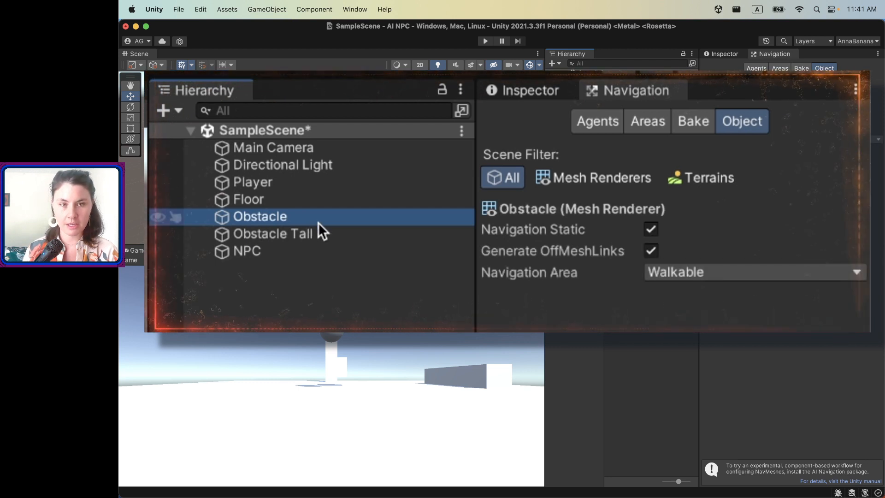
left_click(316, 234, "shift")
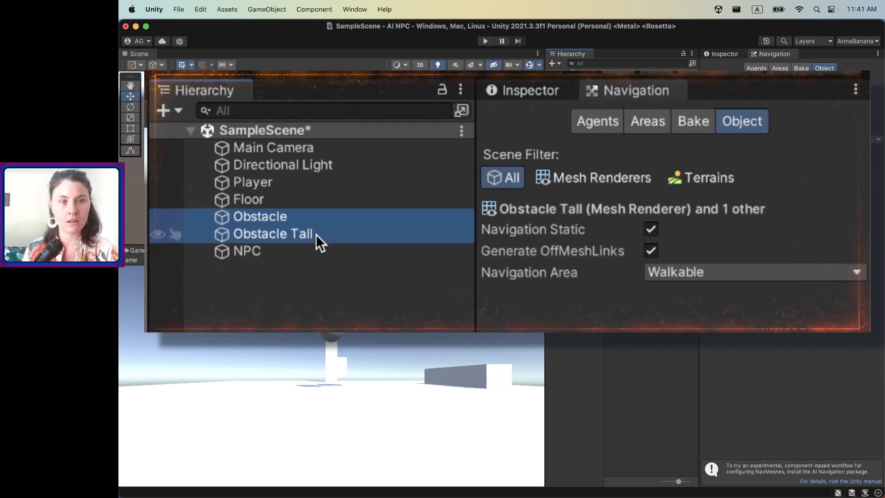
left_click(682, 274)
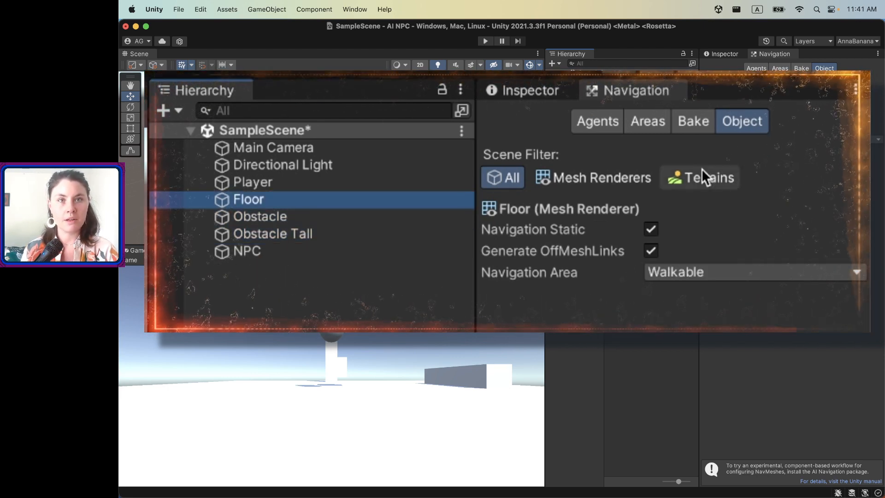
Check the Navigation Area assigned to Obstacle, Obstacle Tall and Floor.
left_click(347, 218)
left_click(343, 230)
left_click(322, 199)
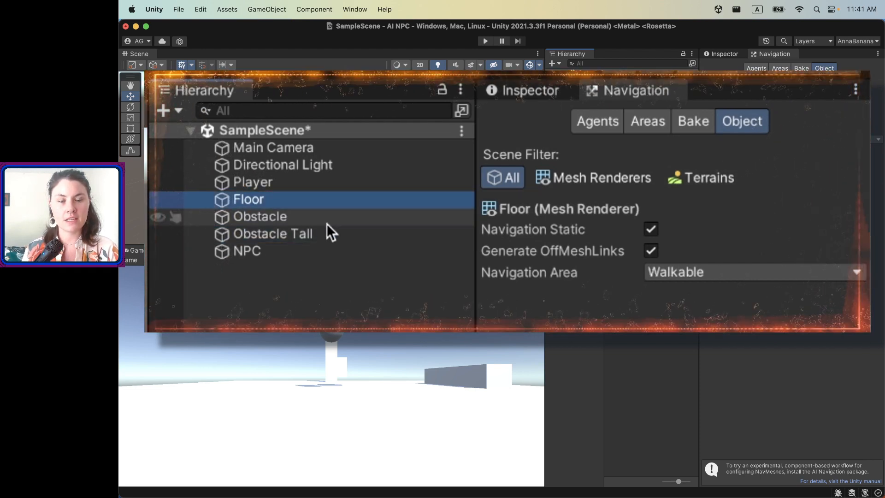
Bake the NavMesh for the scene with the default agent size settings.
left_click(632, 113)
left_click(632, 121)
left_click(802, 69)
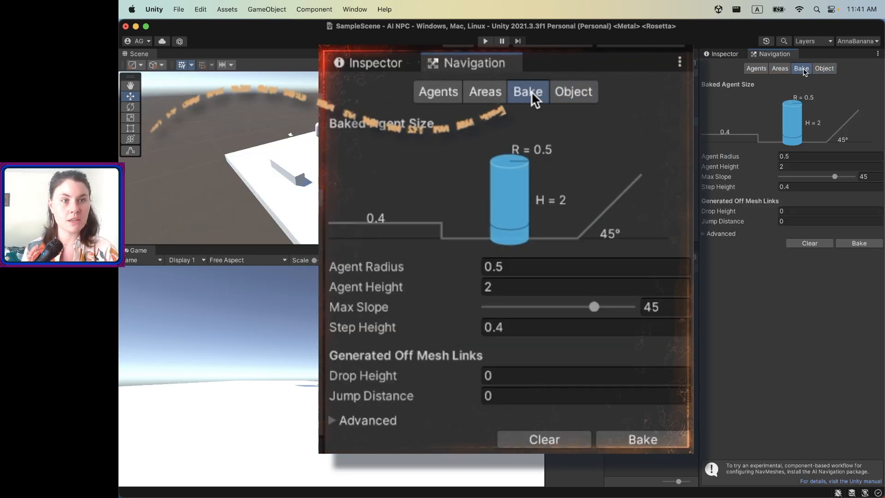
left_click(856, 244)
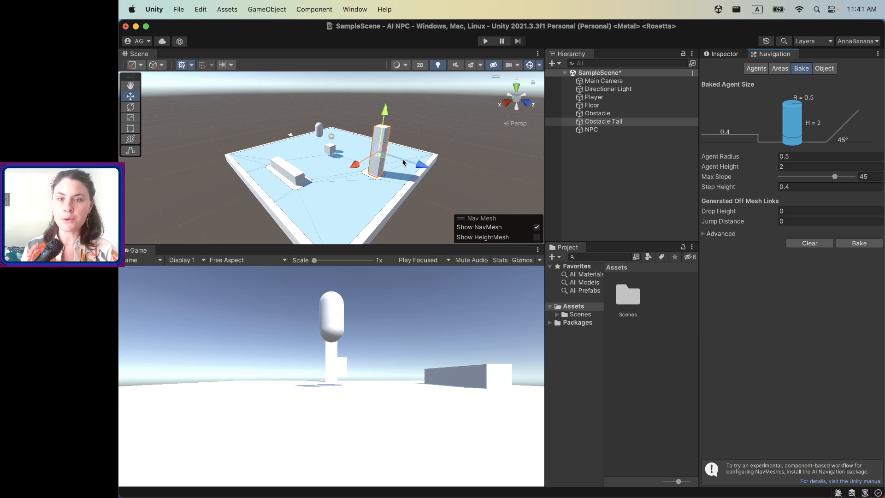
Review the NPC against the baked NavMesh and look over its components in the Inspector.
left_click(318, 128)
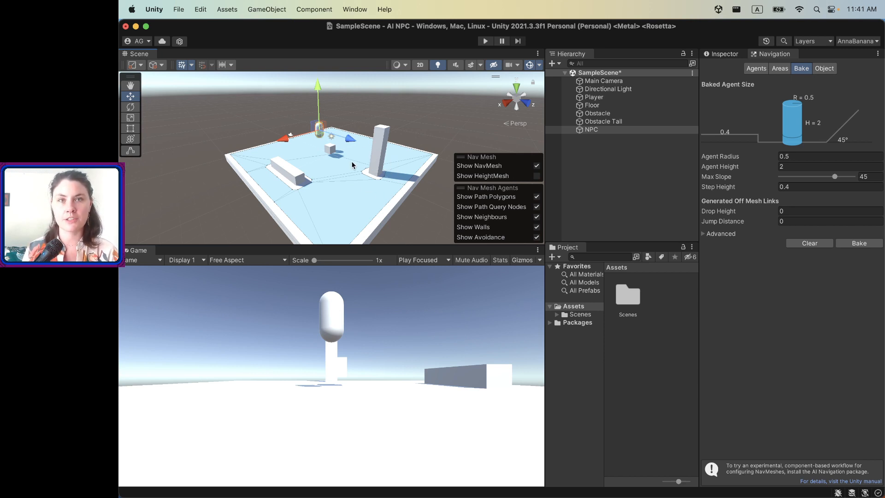
left_click(613, 131)
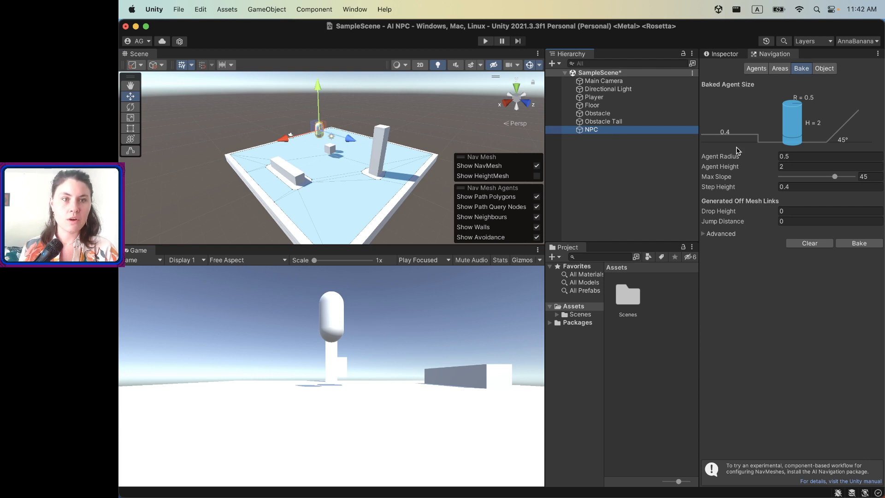
left_click(723, 54)
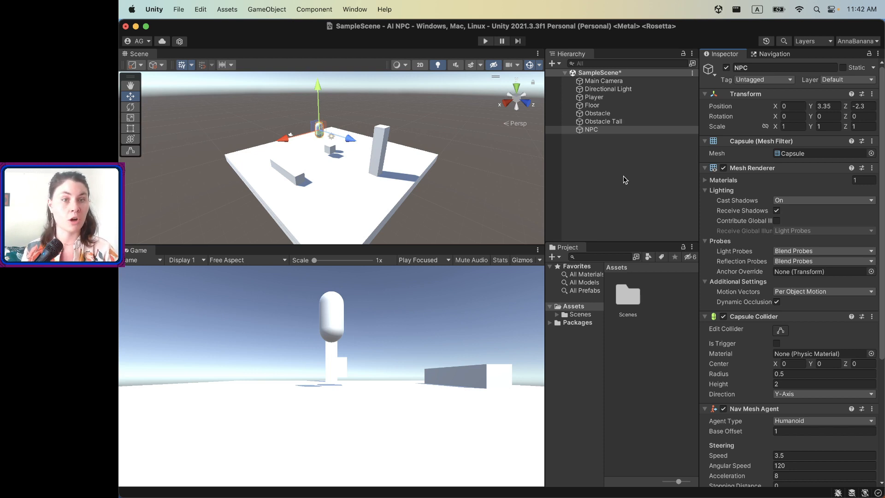
left_click(603, 137)
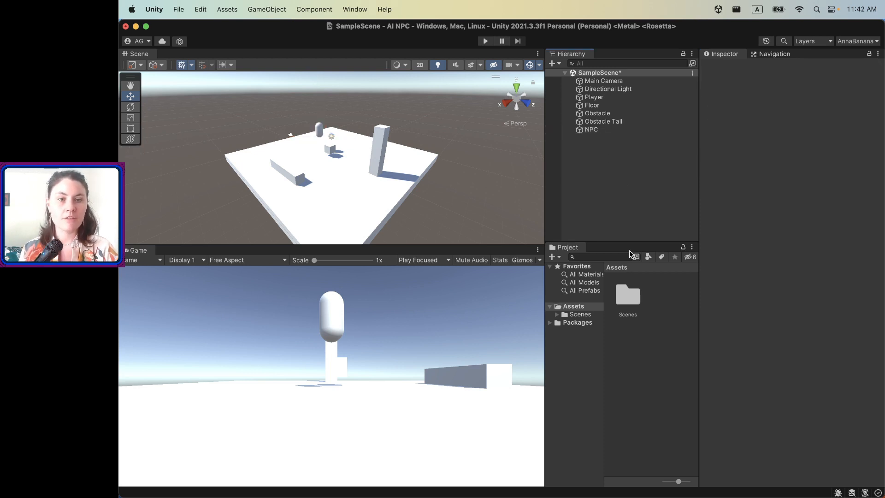
Create a folder named Scripts in Assets.
right_click(654, 297)
mouse_move(714, 212)
mouse_move(619, 57)
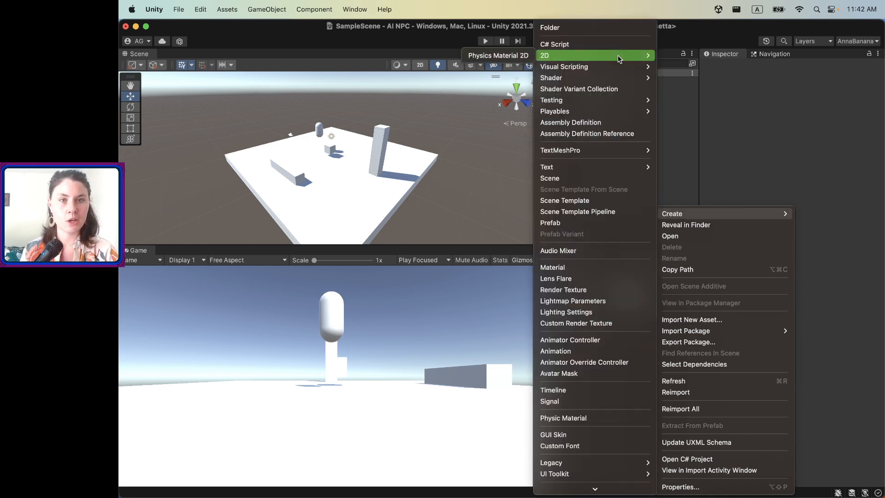
left_click(613, 27)
type("Scritps")
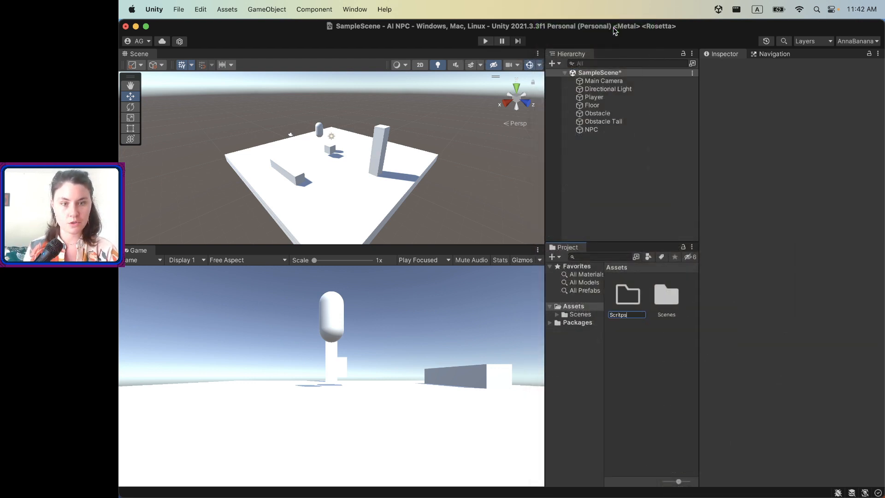
key("Return")
Create a new C# script inside the Scripts folder.
double_click(666, 295)
right_click(654, 298)
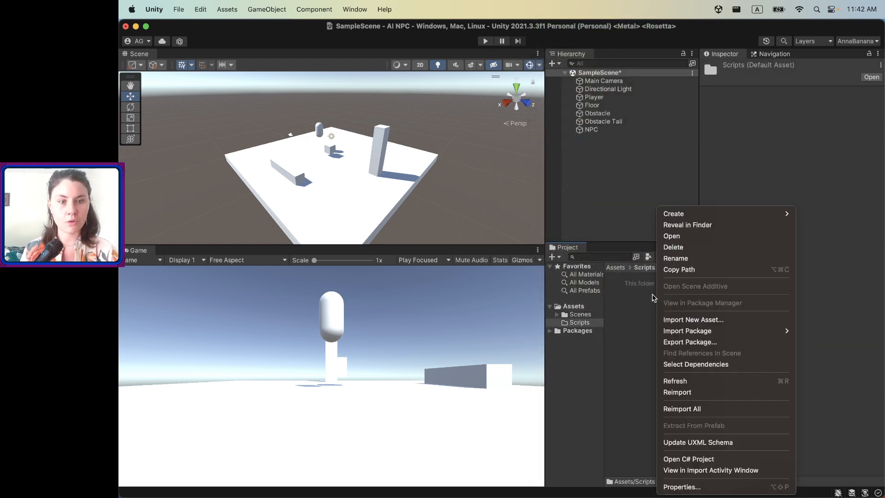
mouse_move(702, 217)
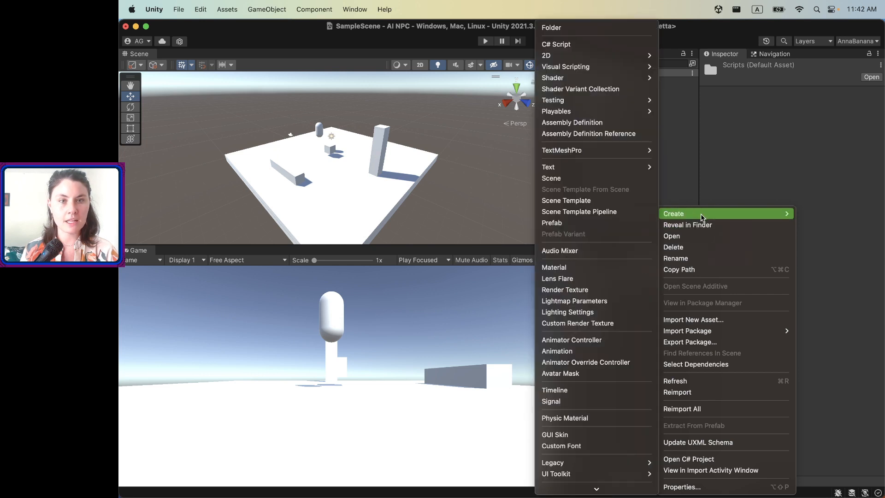
left_click(617, 41)
type("EnemyAI")
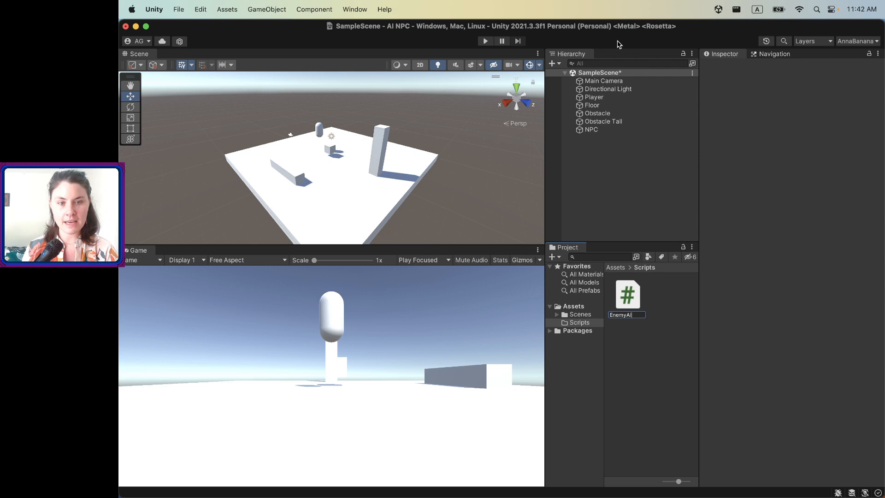
key("BackSpace")
key("BackSpace")
key("BackSpace")
key("BackSpace")
key("BackSpace")
key("BackSpace")
key("BackSpace")
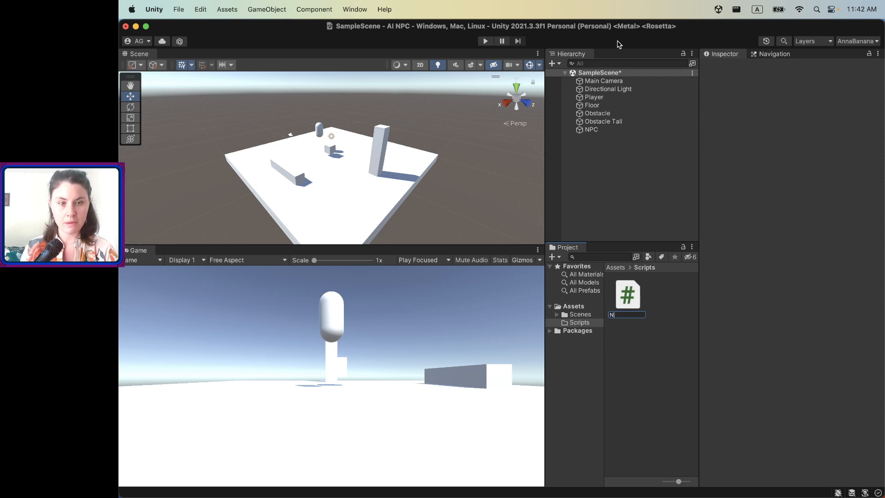
Name the new C# script NPCAI.
type("NPCAI")
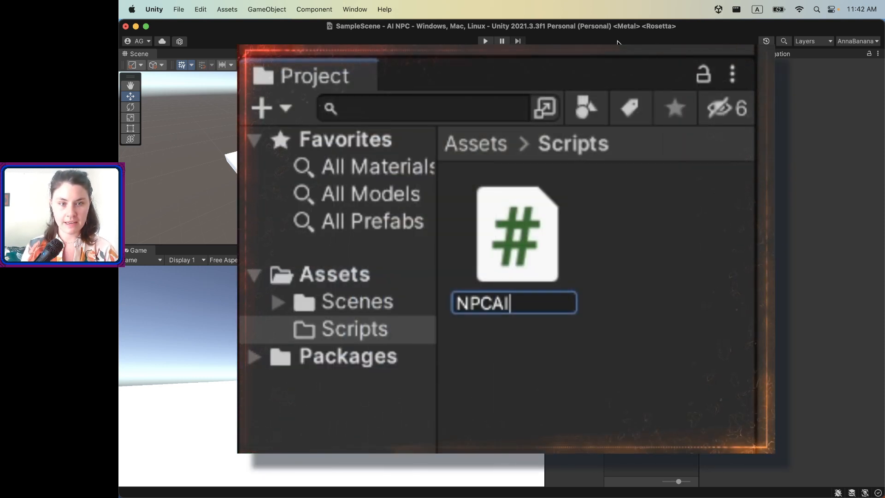
key("Return")
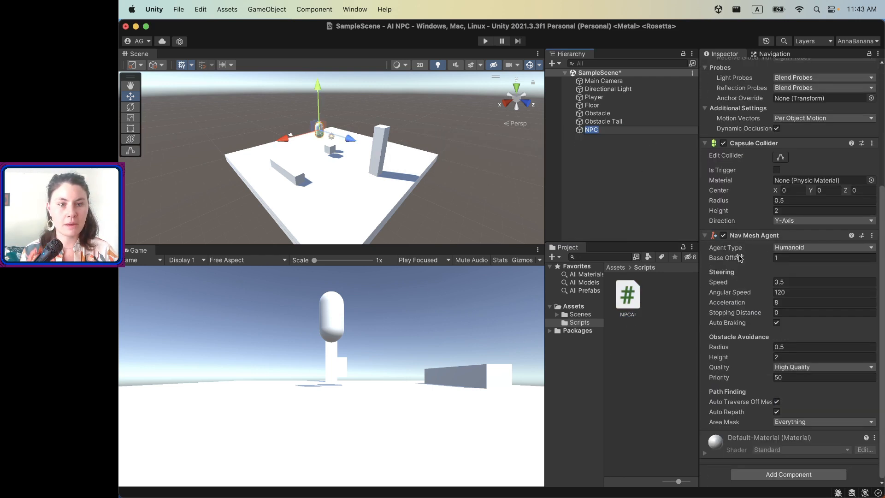
Attach the NPCAI script to the NPC object and open the script in Visual Studio.
left_click(616, 143)
left_click(591, 129)
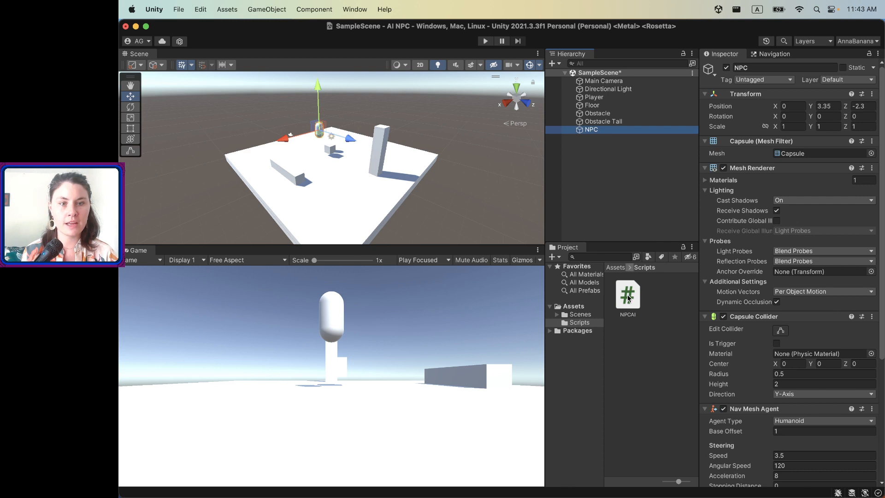
left_click_drag(627, 295, 591, 131)
scroll(769, 277, "down", 1)
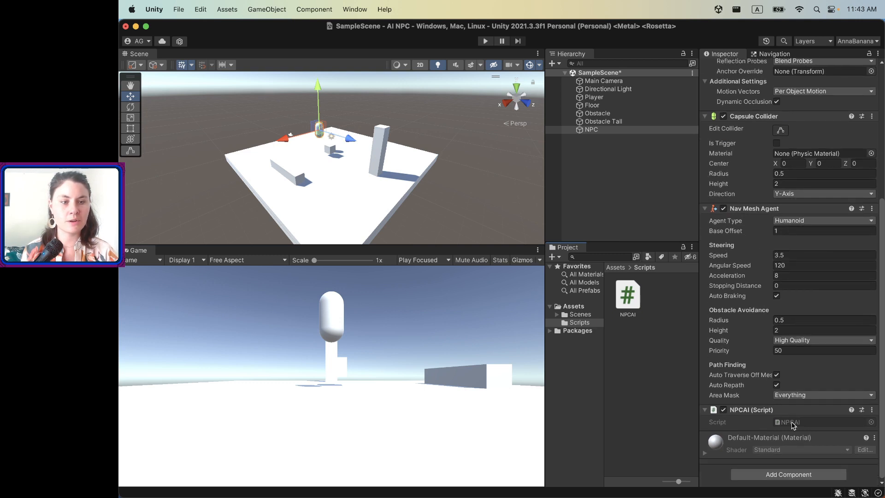
left_click(792, 422)
double_click(792, 425)
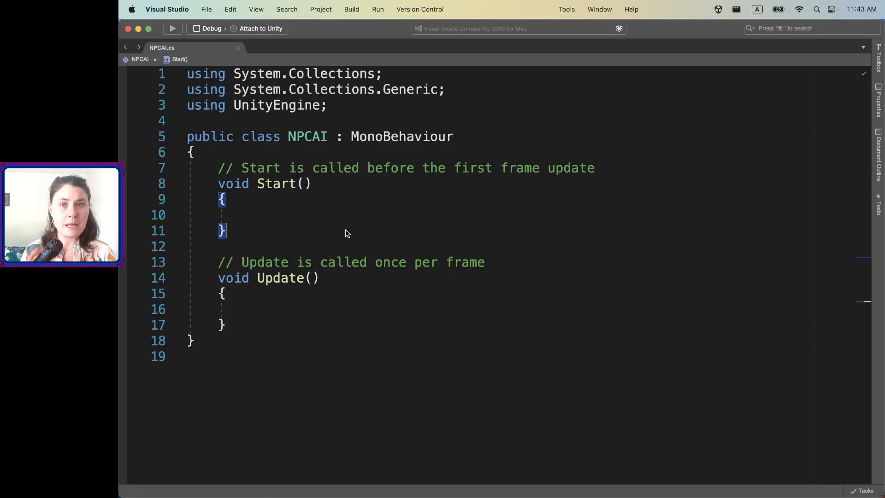
Add the comment "//reference to the component navmesh agent" above Start() at the beginning of the NPCAI class body.
left_click(306, 155)
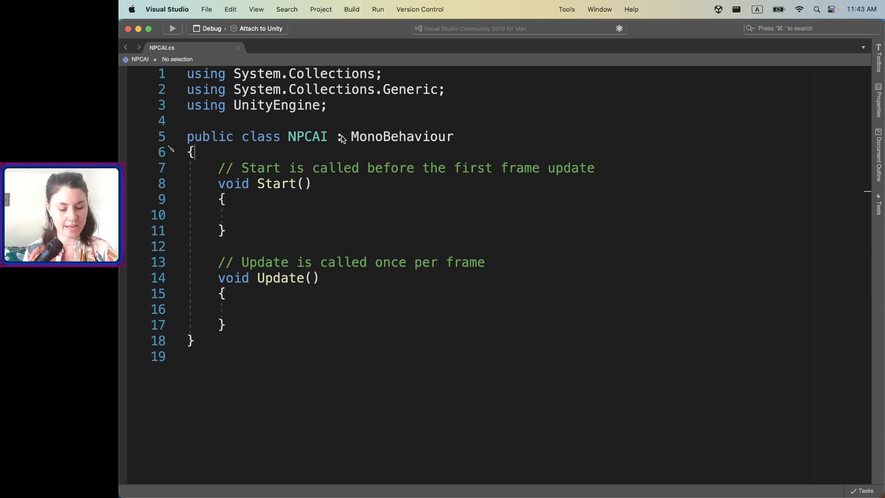
key("Return")
key("Return")
key("Up")
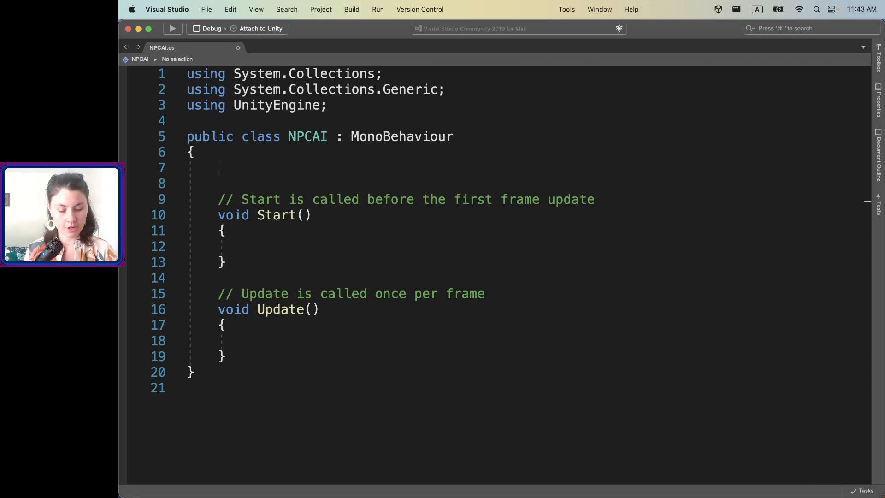
type("//")
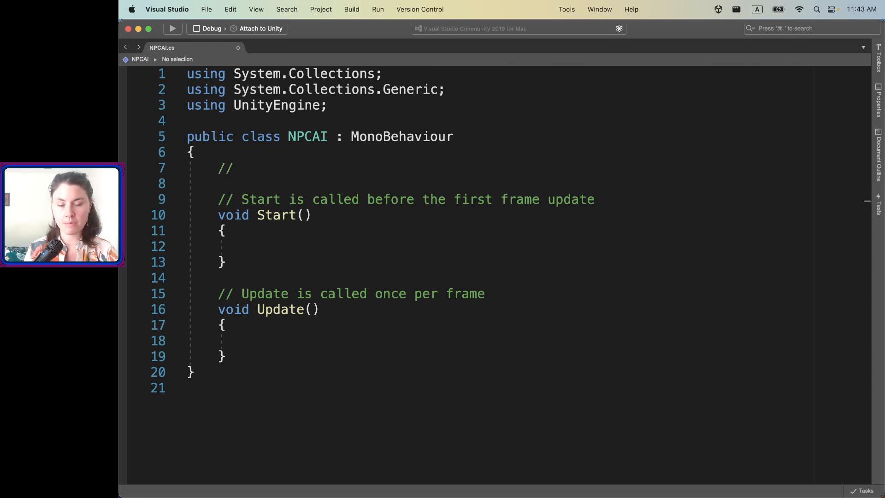
type("reference to the ")
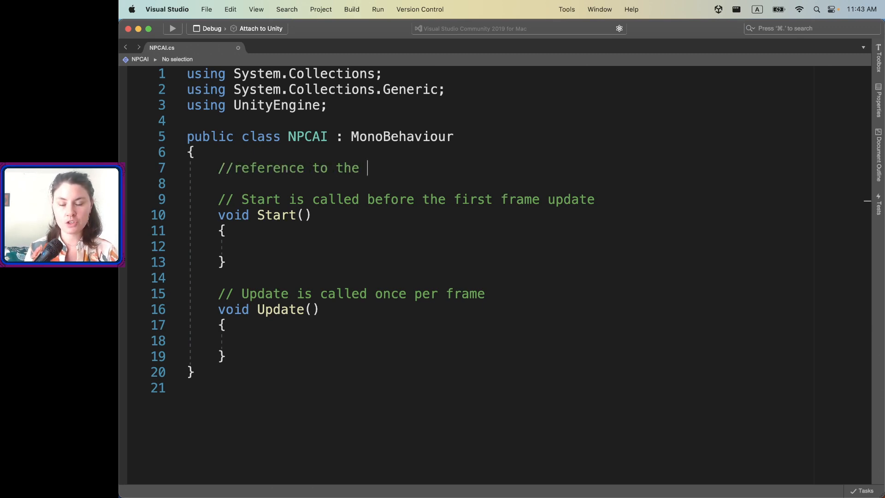
type("component")
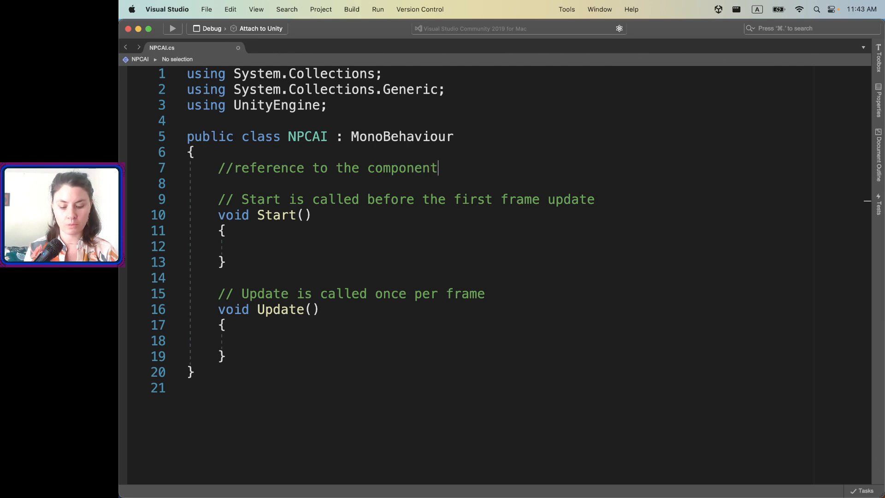
type(" navmesh agent")
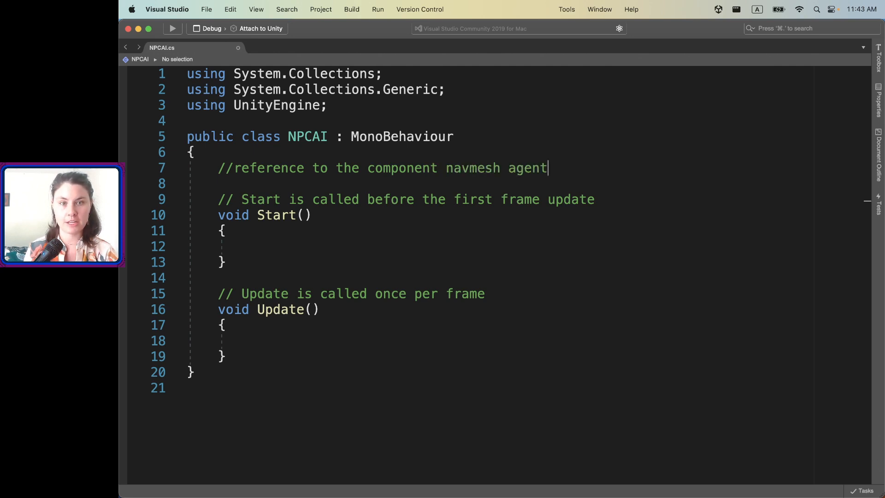
Add the comment "//handle the component" inside Start() and begin an empty comment inside Update().
left_click(275, 244)
type("//handle")
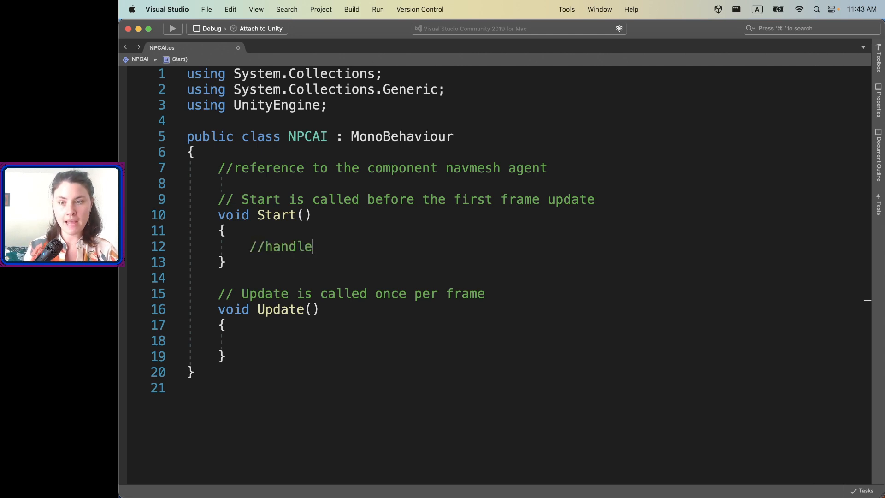
type(" the component")
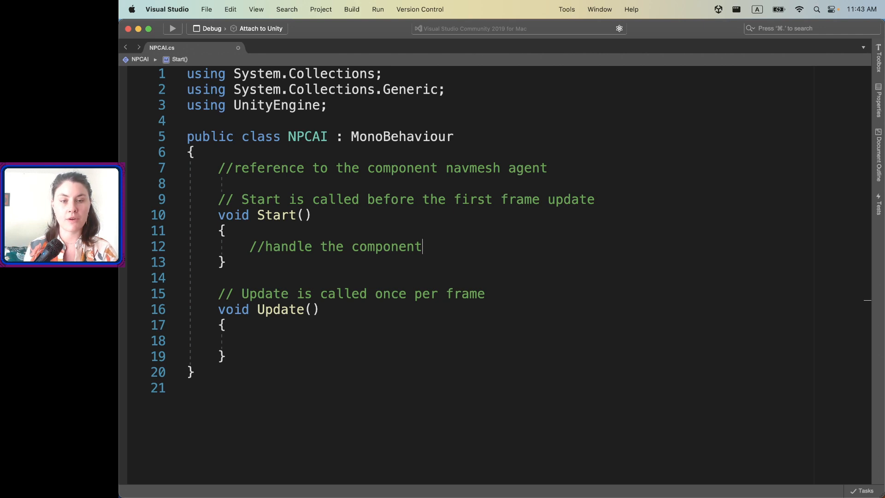
left_click(275, 341)
type("//")
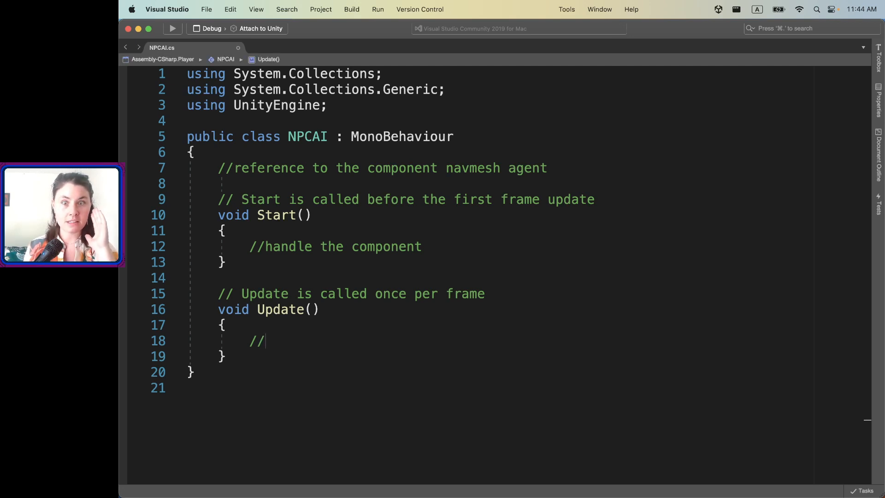
Add the comment "//variable for a target > gameobj" directly below the navmesh agent comment.
left_click(545, 186)
left_click(553, 170)
key("Return")
type("//v")
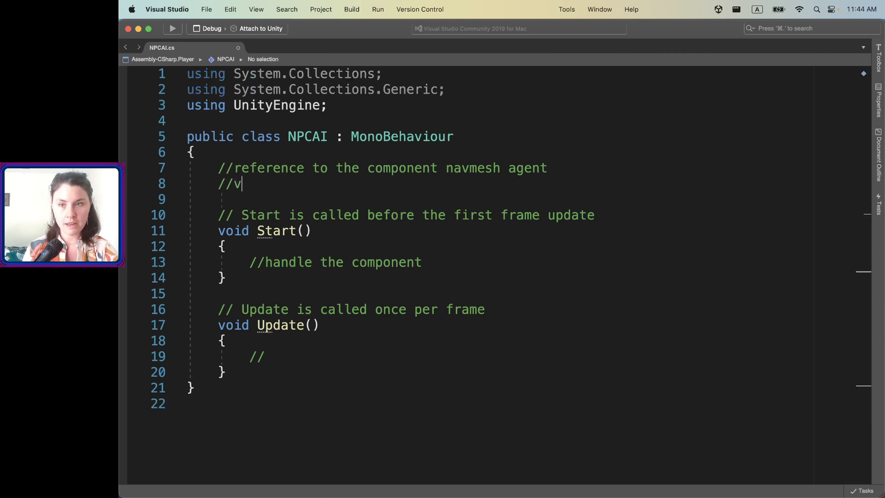
type("ariable for a targed")
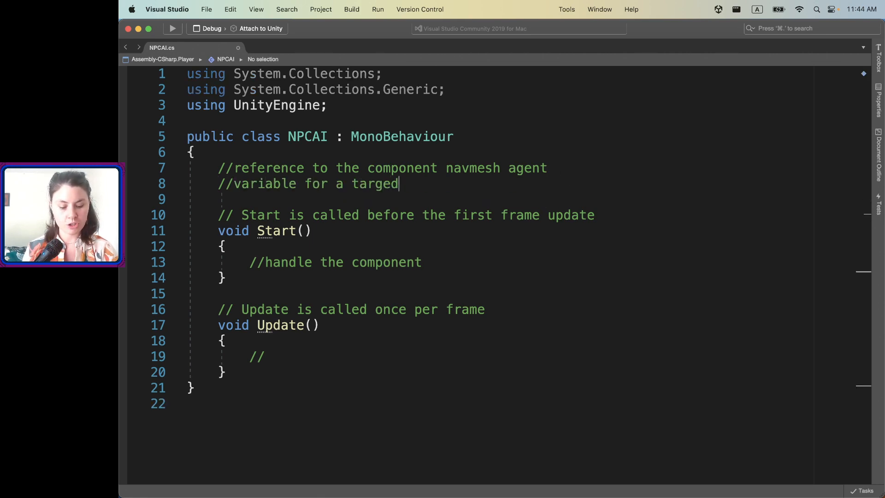
key("BackSpace")
type("t")
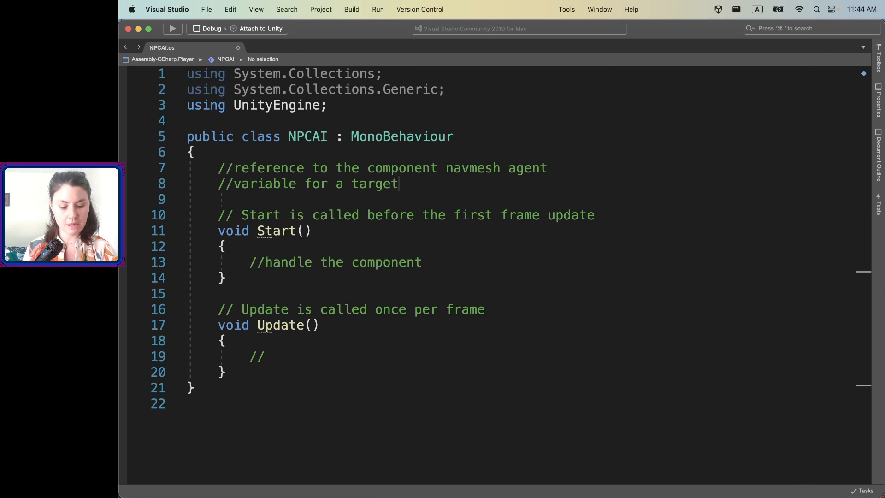
type(" > gameobj")
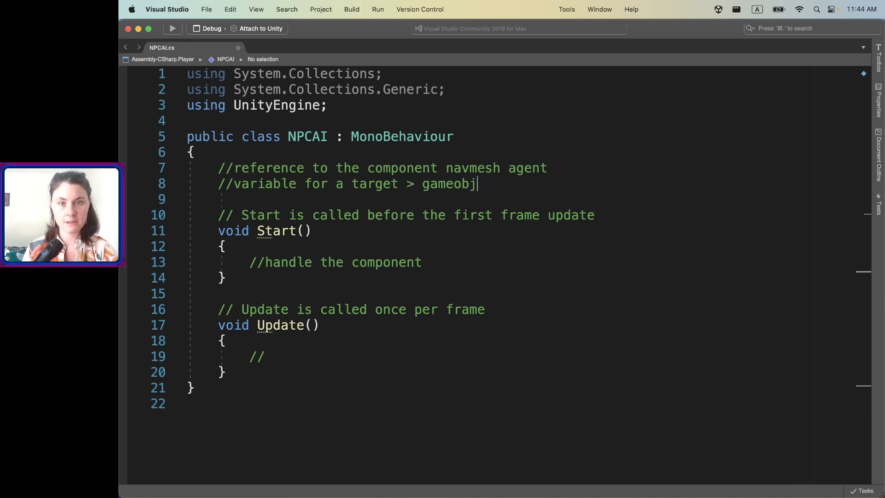
Complete the comment inside Update() as "//set destination to the target".
left_click(314, 361)
type("s")
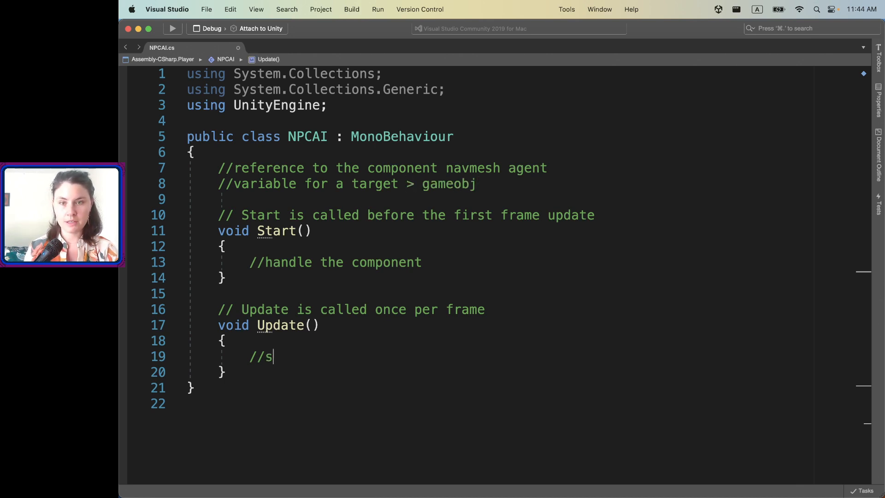
type("et destinatio")
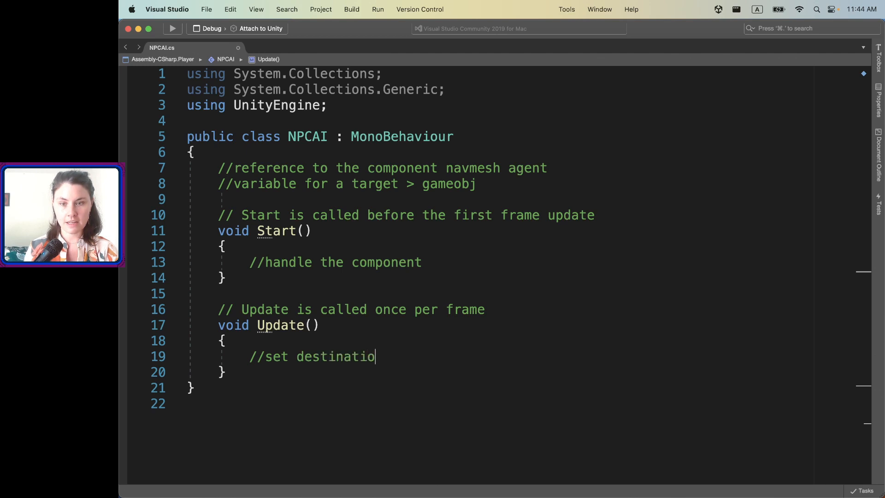
type("n to the target")
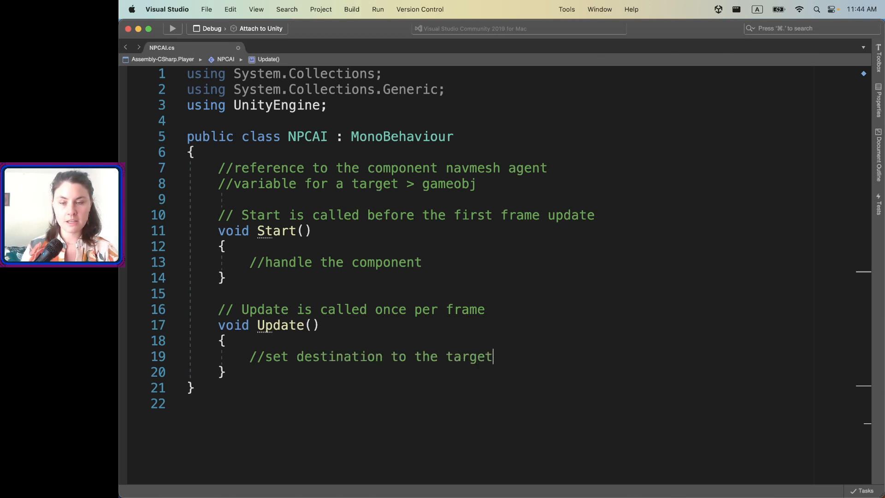
double_click(282, 326)
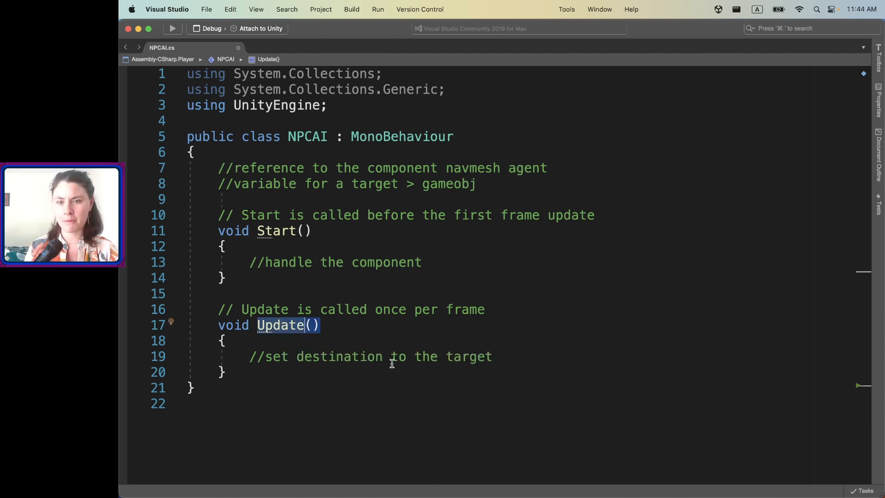
triple_click(388, 360)
left_click(438, 266)
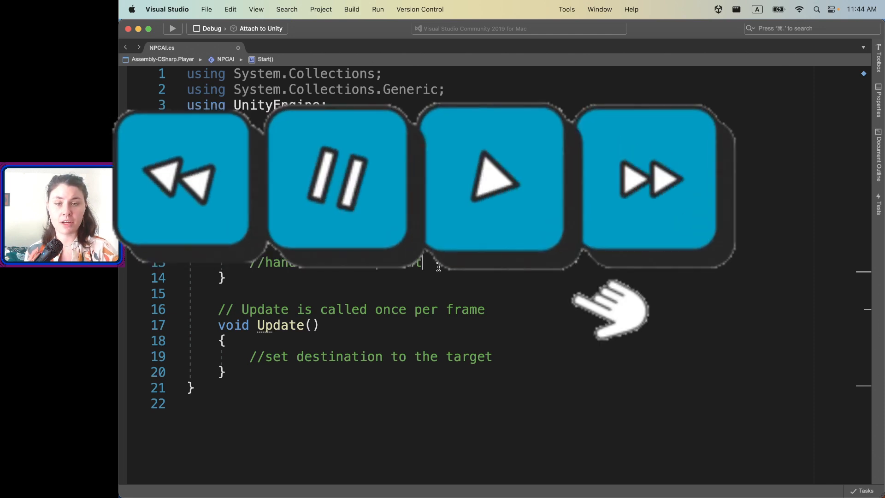
left_click_drag(495, 358, 367, 169)
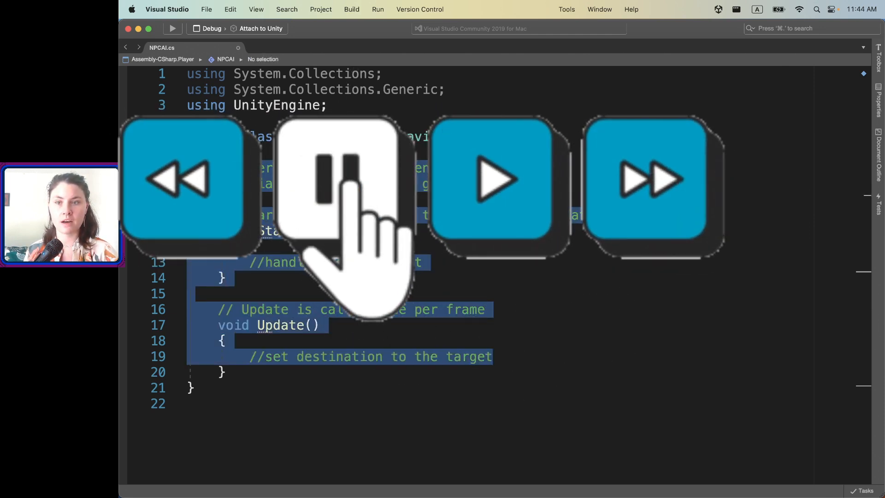
left_click(367, 169)
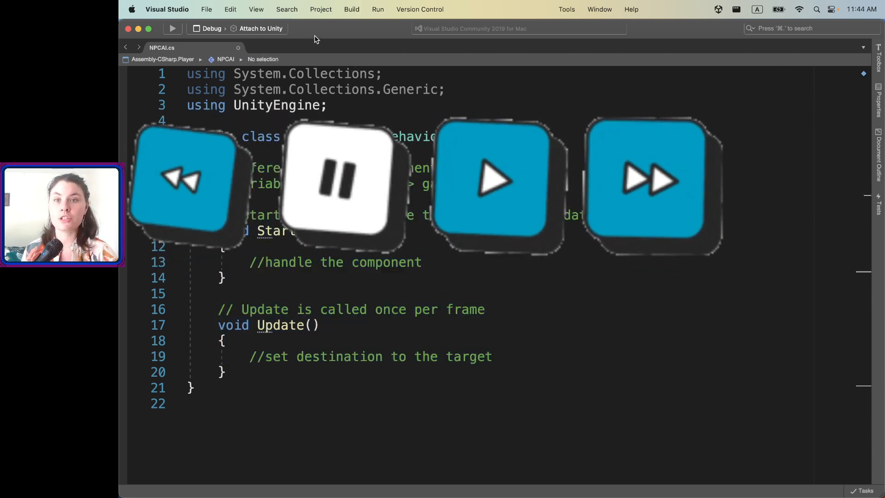
Switch to Unity and try to assign the Player object to the NPC's NPCAI script component.
left_click_drag(385, 30, 391, 246)
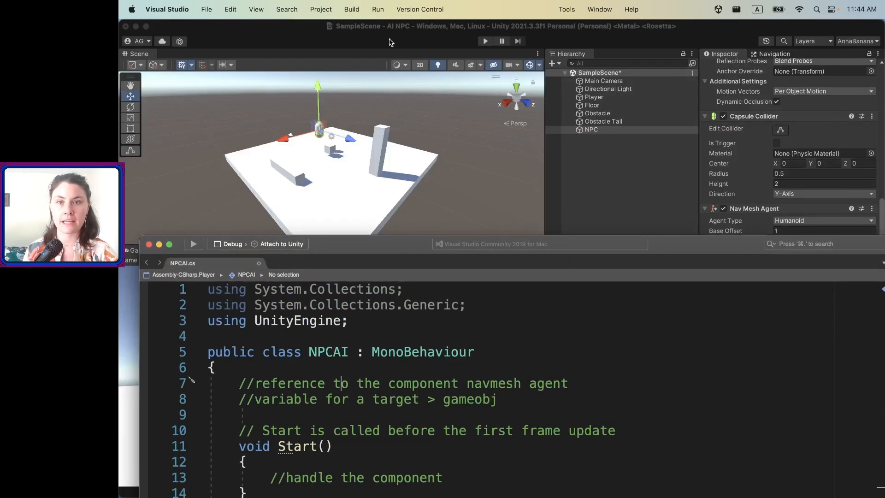
left_click(391, 41)
left_click(594, 131)
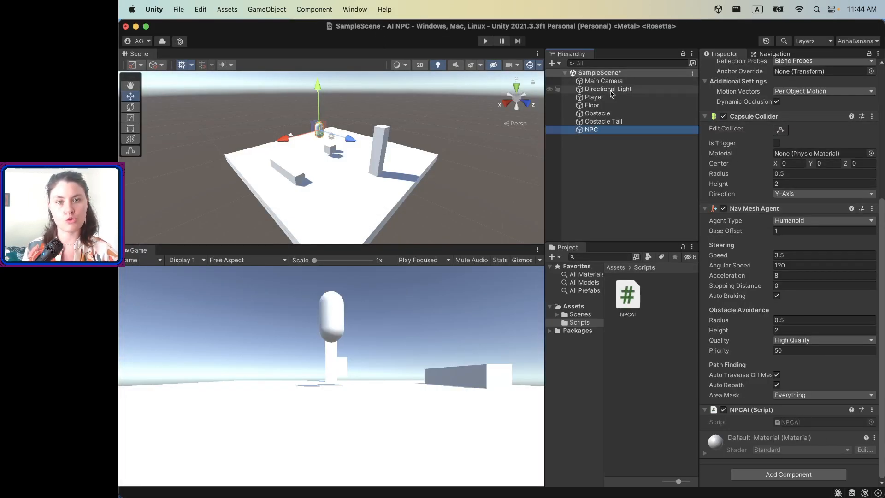
left_click_drag(582, 98, 768, 431)
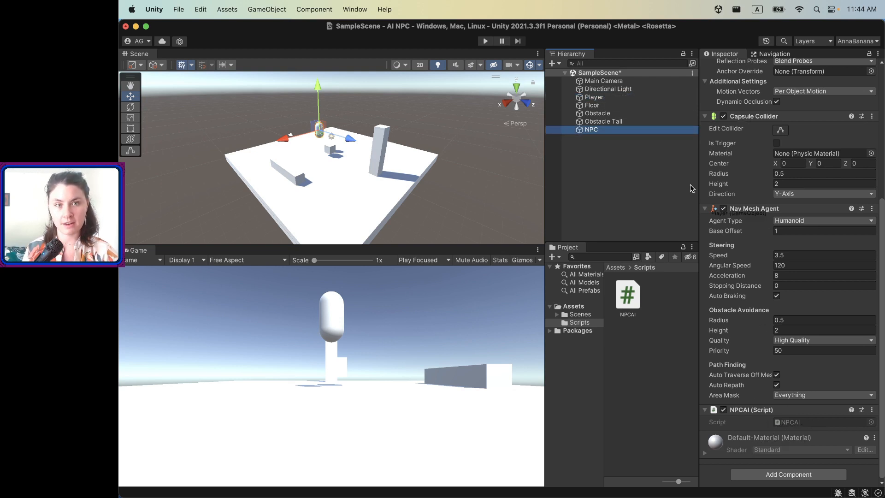
left_click(593, 97)
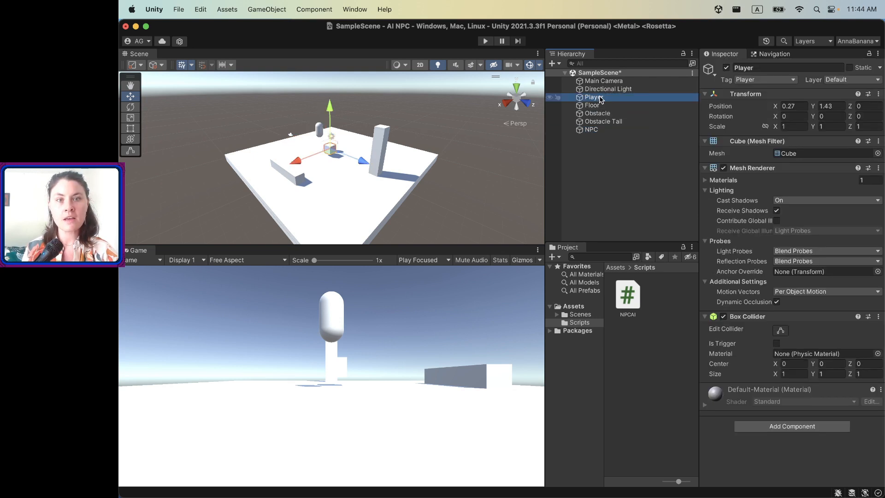
left_click(593, 129)
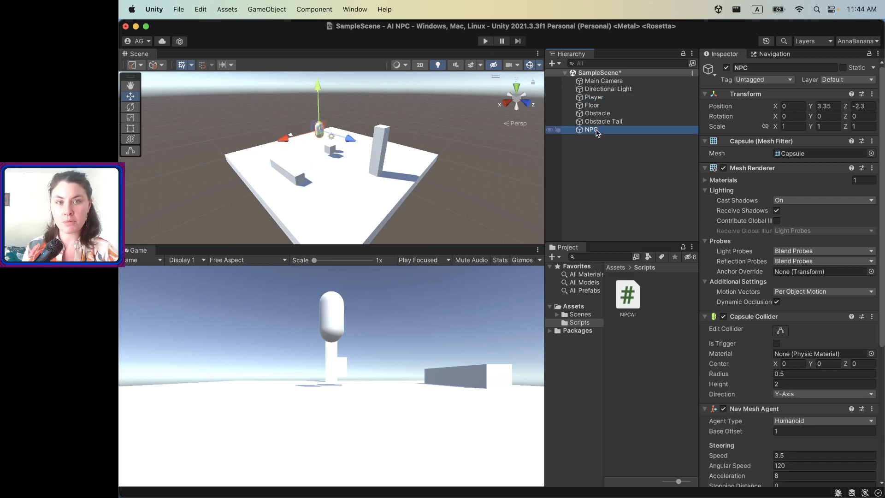
Move the Player cube across the floor toward its nearest corner and reselect the NPC capsule.
left_click(330, 149)
left_click_drag(330, 150, 341, 211)
left_click(319, 131)
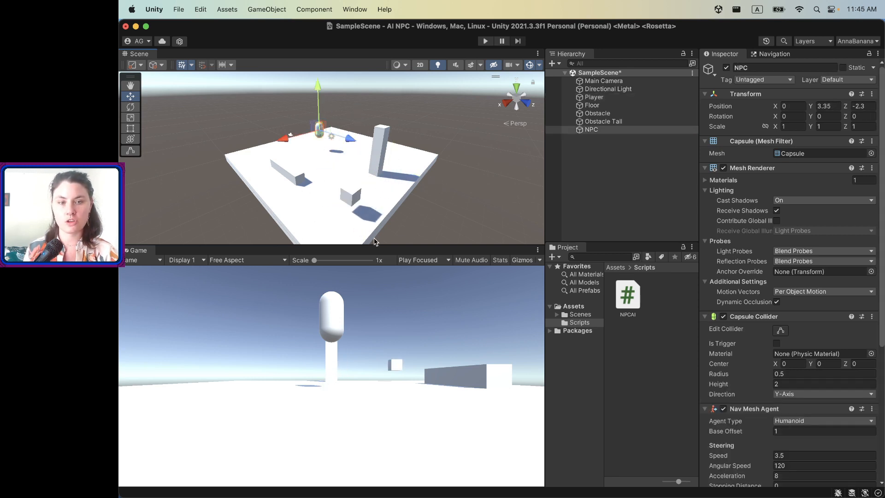
Reopen the NPCAI script in Visual Studio and highlight the navmesh agent reference comment.
double_click(635, 295)
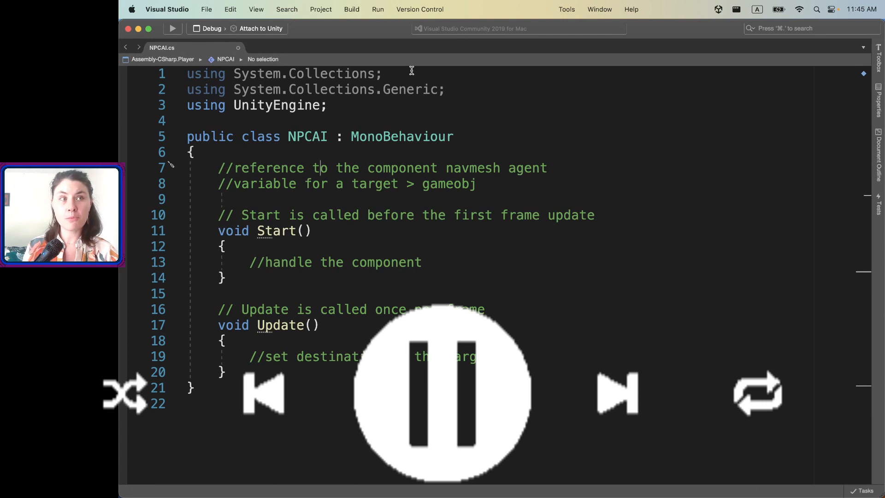
left_click(369, 158)
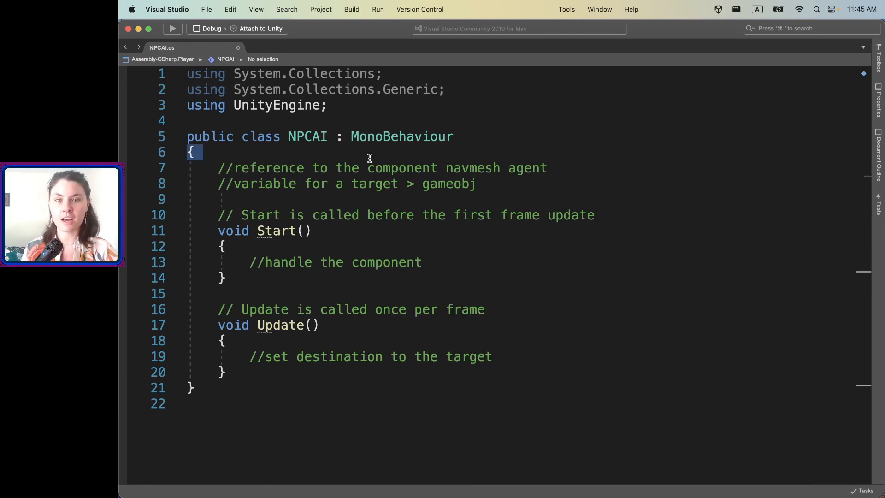
triple_click(350, 170)
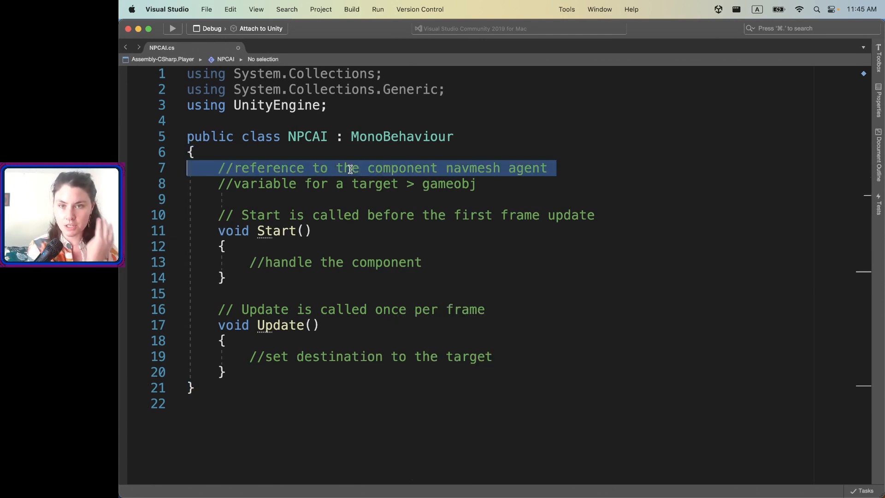
left_click(461, 184)
triple_click(304, 166)
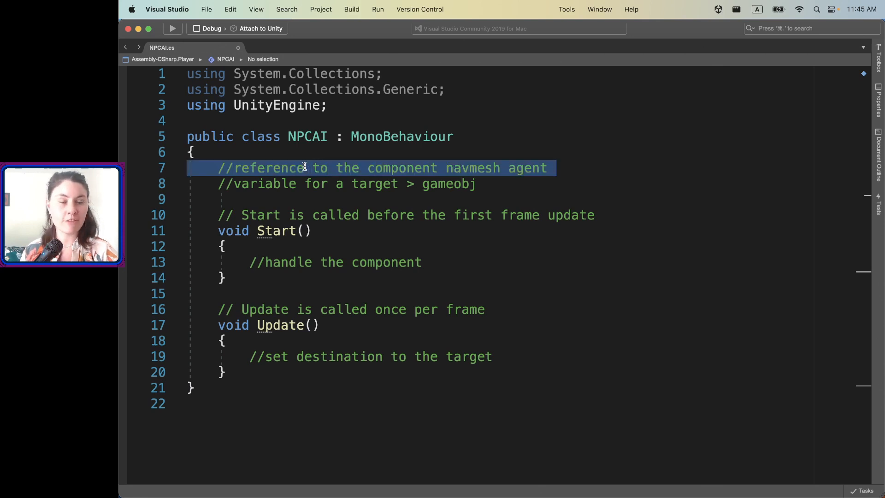
Below the navmesh agent reference comment, begin a private field of type NavMeshAgent using the completion that imports UnityEngine.AI.
left_click(585, 168)
key("Return")
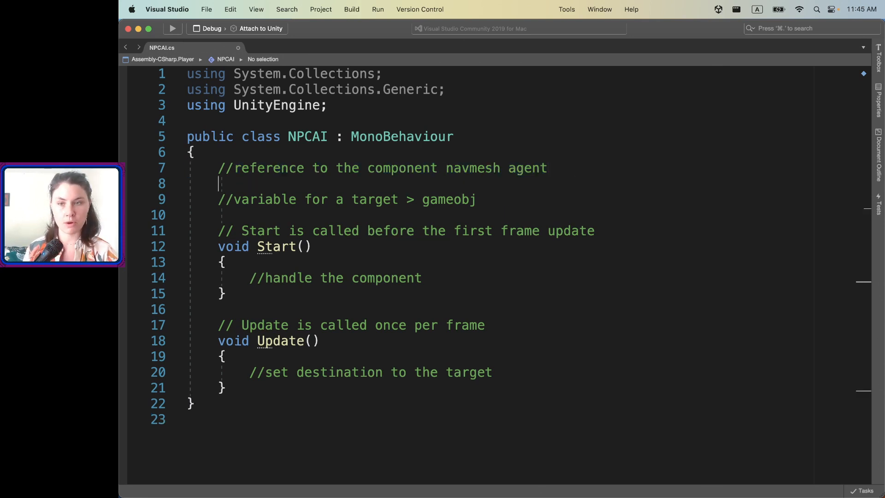
type("pr")
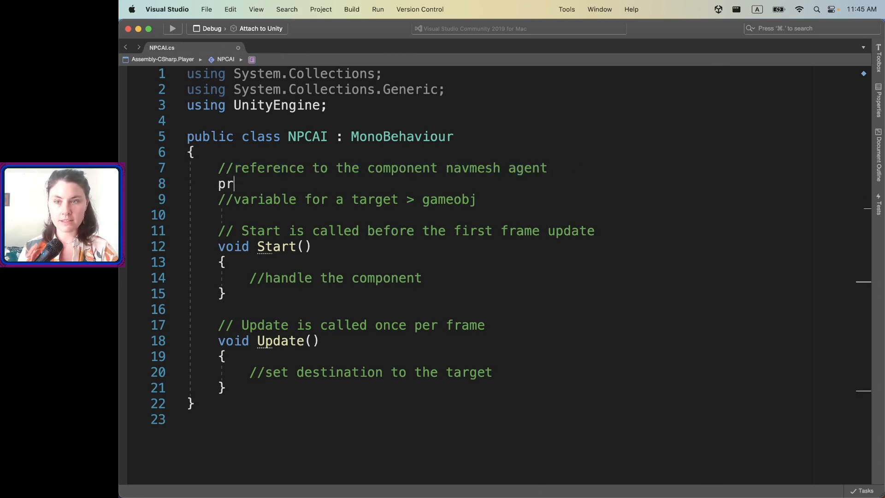
type("ivate N")
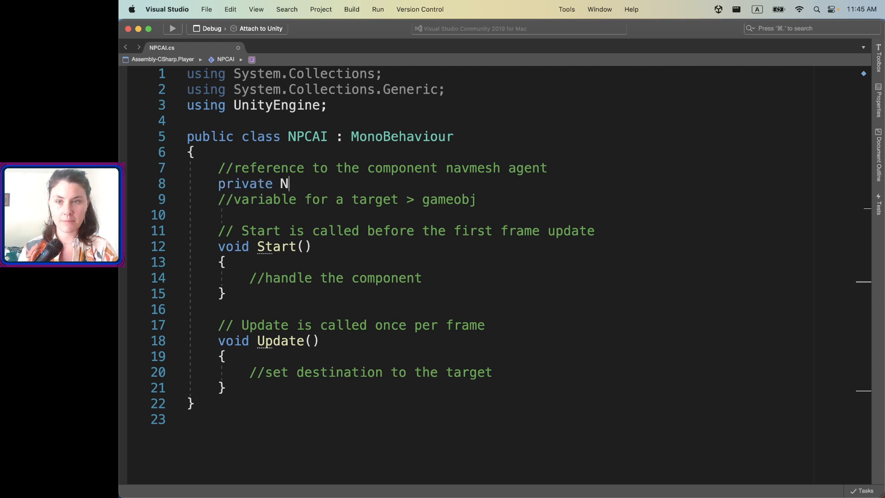
type("av")
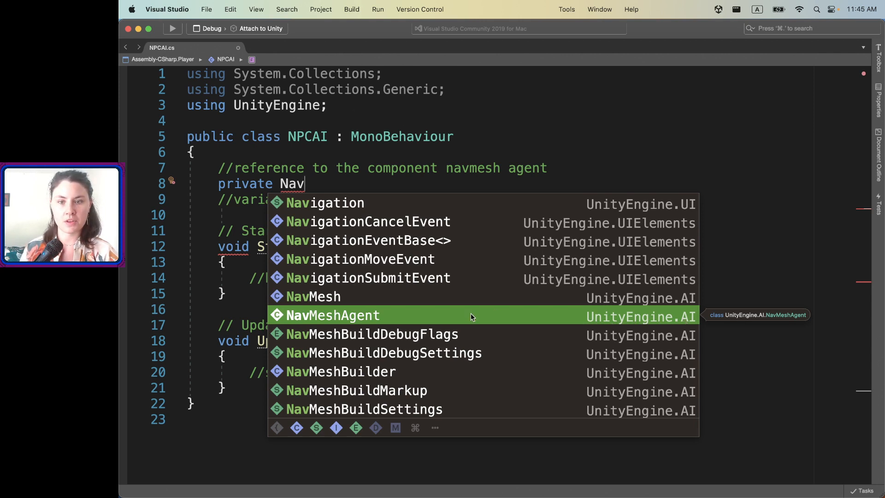
key("Return")
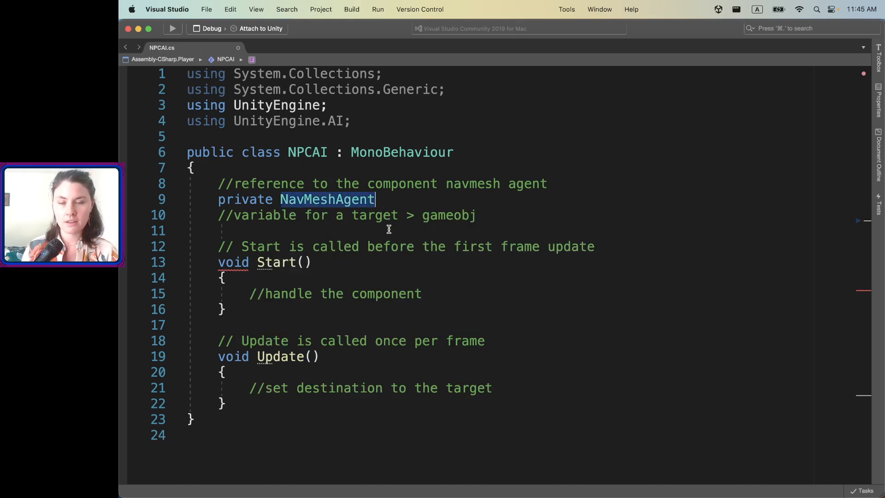
Check the UnityEngine.AI using directive and complete the private NavMeshAgent declaration with the name _agent.
triple_click(260, 124)
triple_click(288, 123)
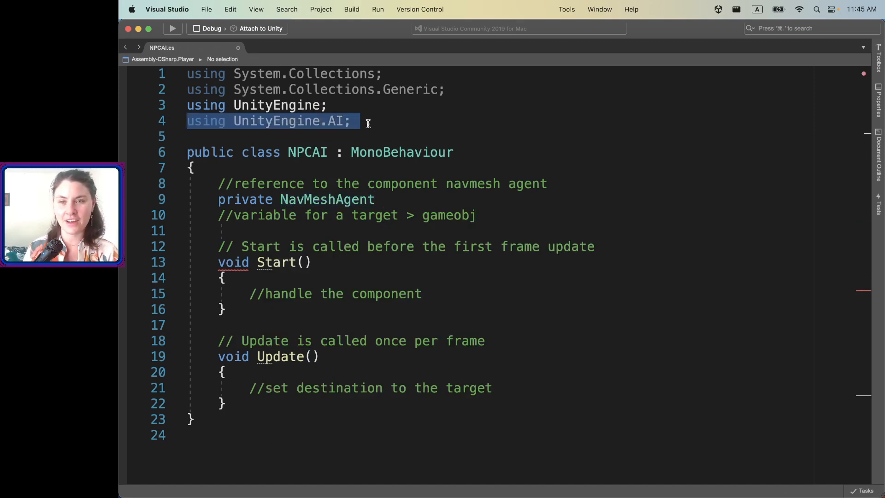
left_click_drag(369, 124, 169, 120)
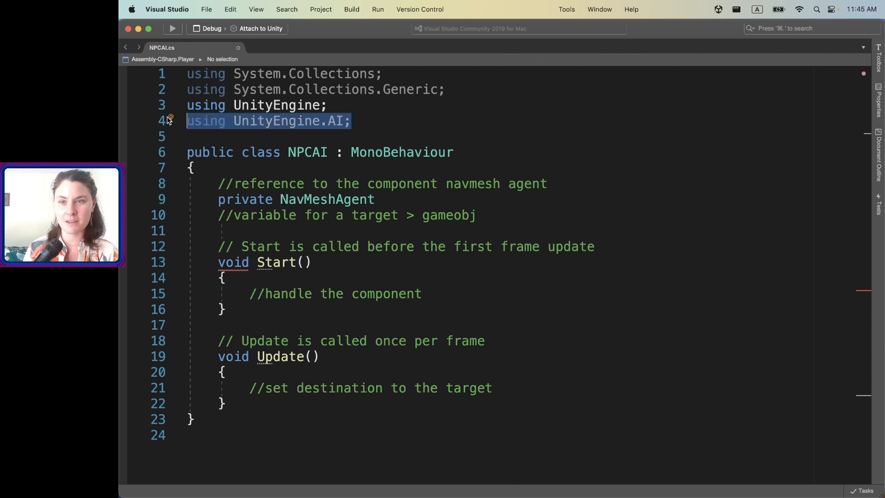
double_click(304, 201)
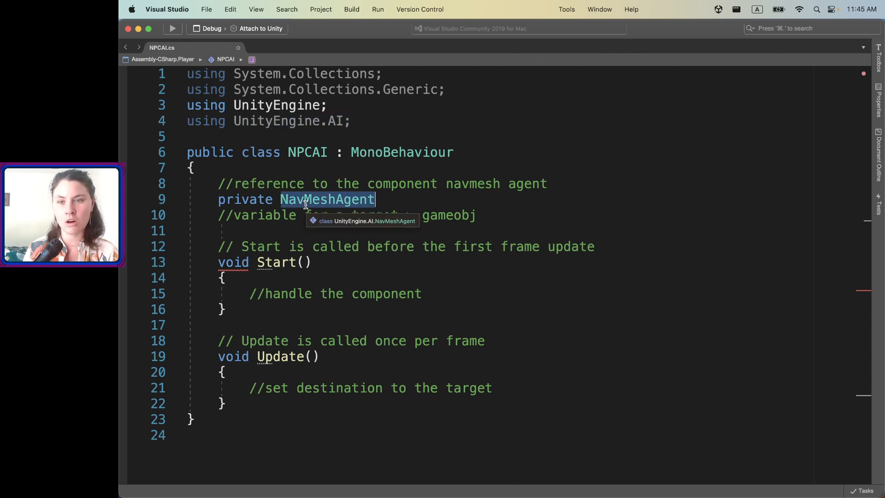
left_click(400, 205)
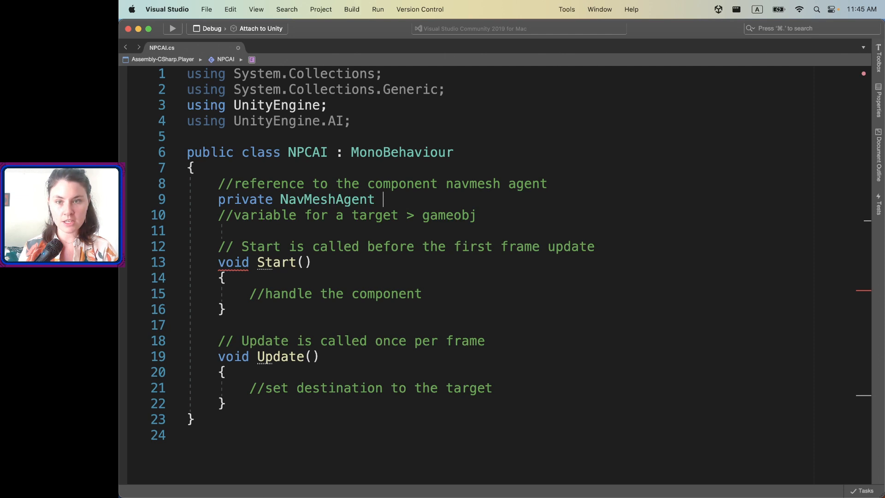
type("_agent;")
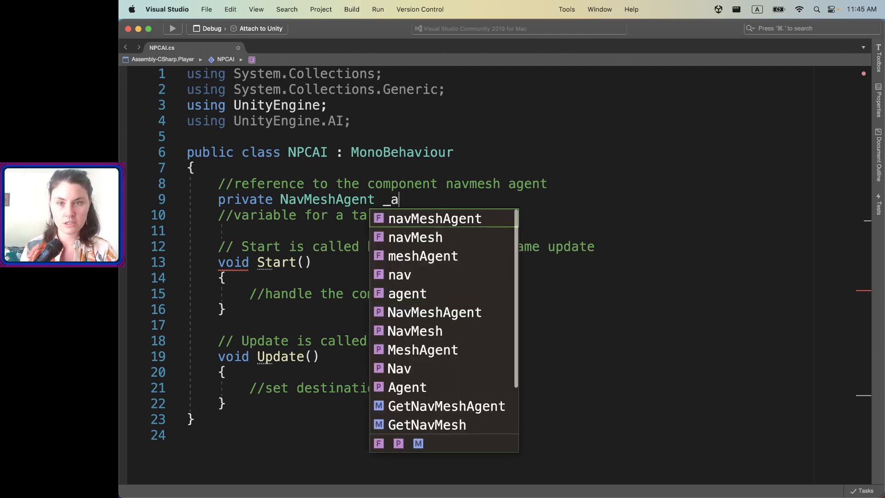
Below the "//handle the component" comment in Start(), begin assigning _agent from a GetComponent call.
left_click_drag(438, 199, 219, 198)
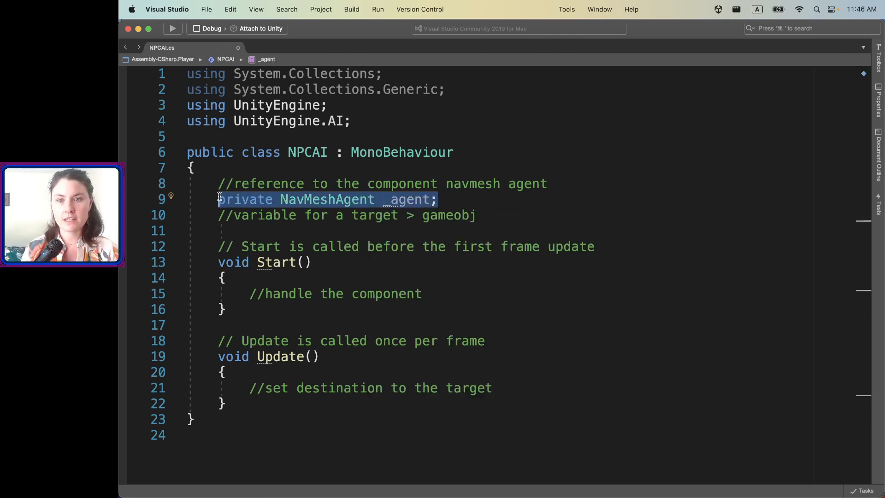
left_click_drag(440, 289, 211, 279)
left_click(442, 295)
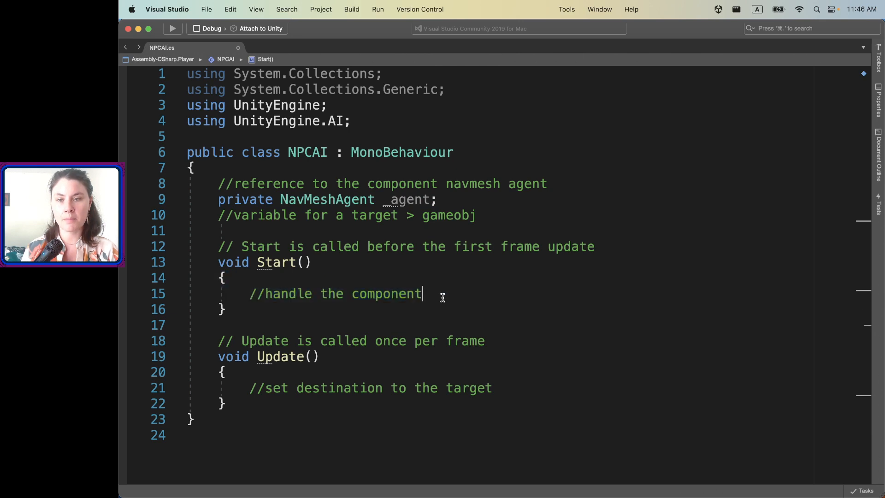
triple_click(329, 197)
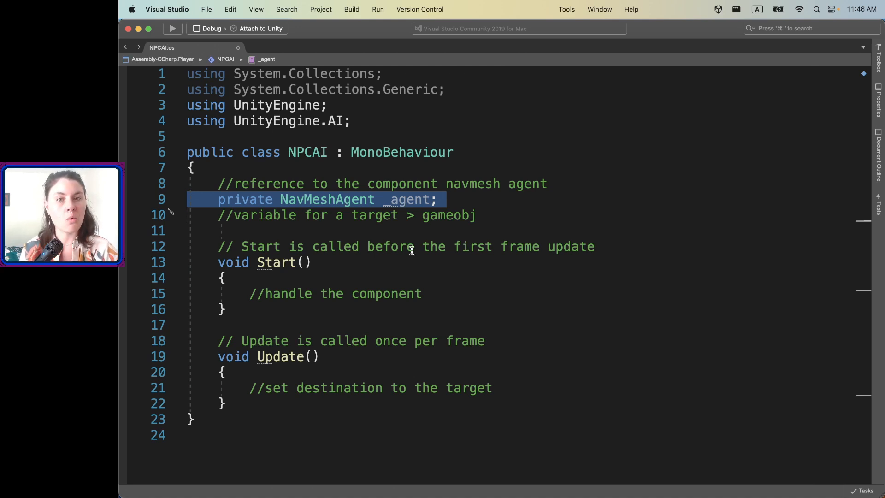
left_click(442, 292)
key("Return")
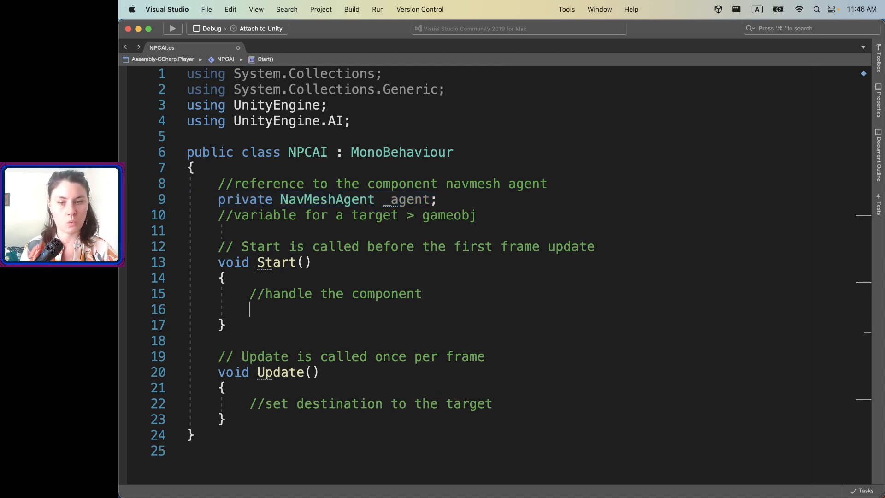
type("_")
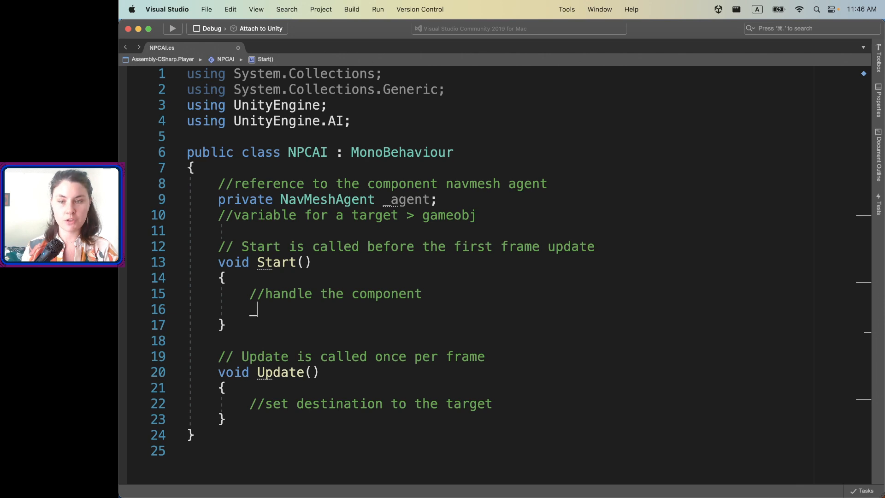
type("agent = G")
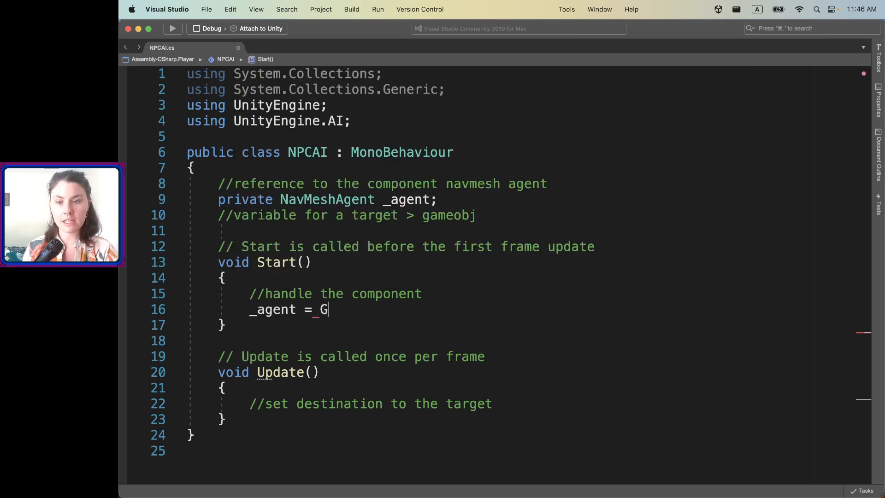
type("et")
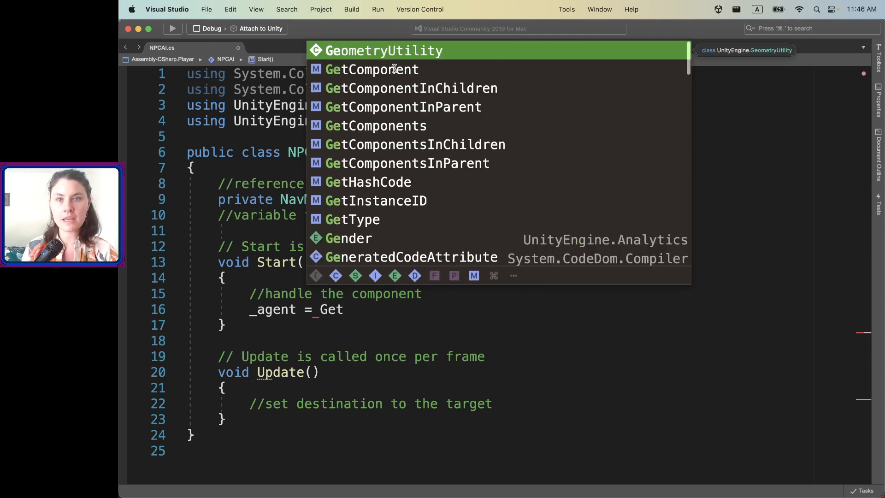
left_click(394, 70)
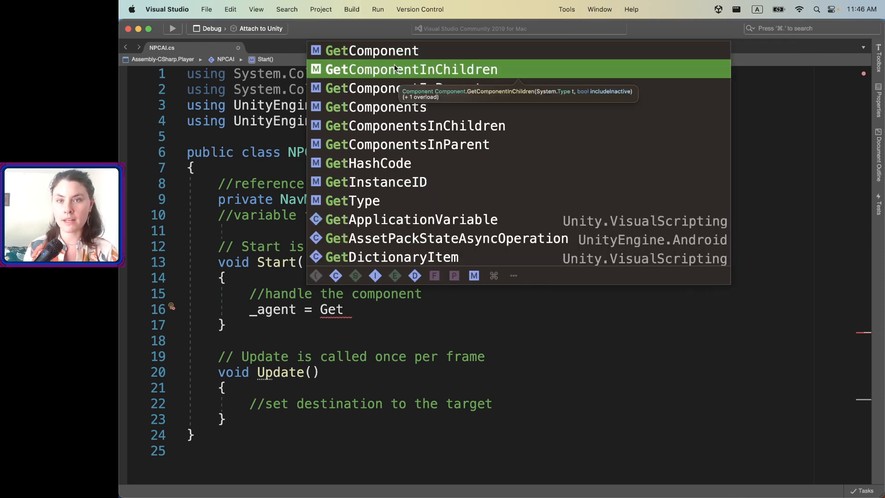
double_click(398, 50)
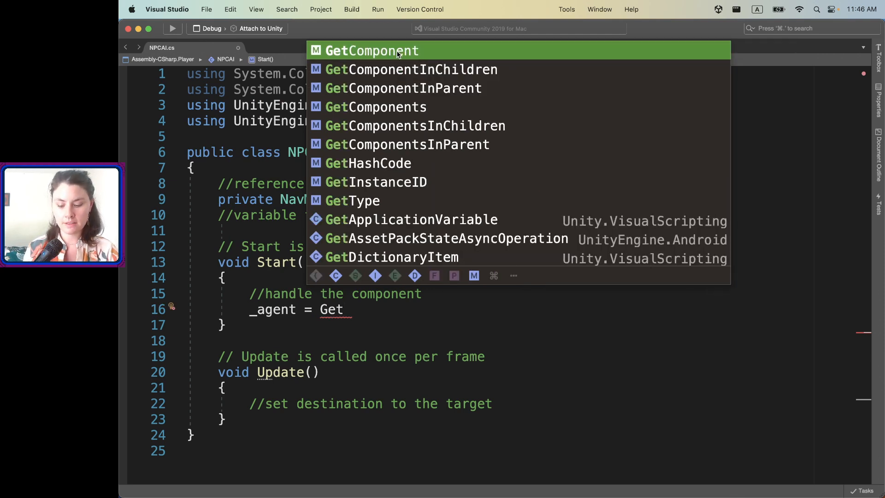
Complete the GetComponent call with the type argument <NavMeshAgent>() and a semicolon, and start a new line below it.
type("<")
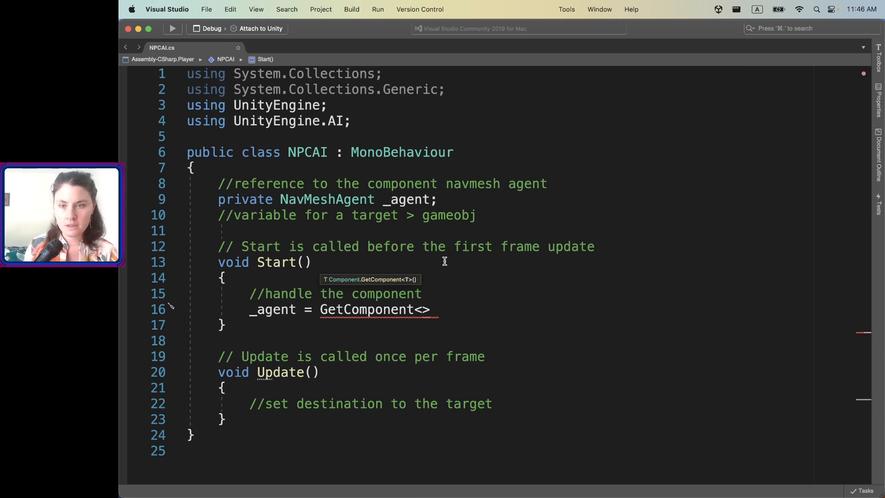
type("N")
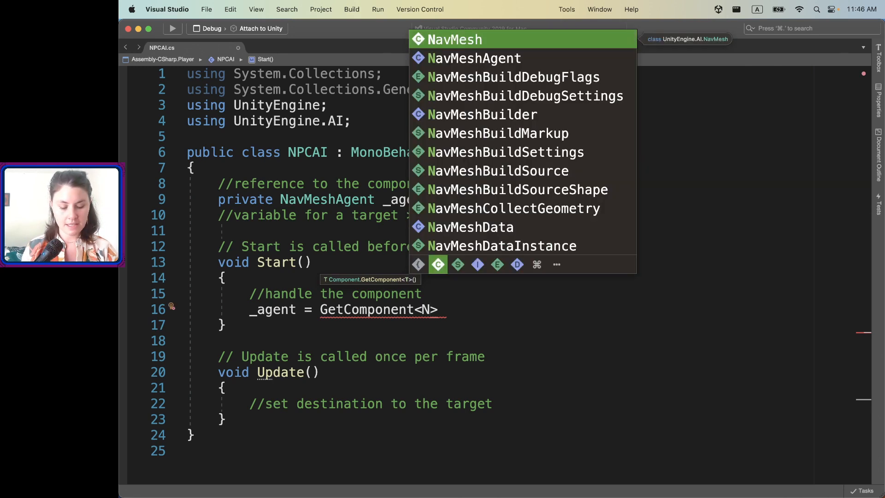
key("Down")
key("Return")
type("();")
key("Return")
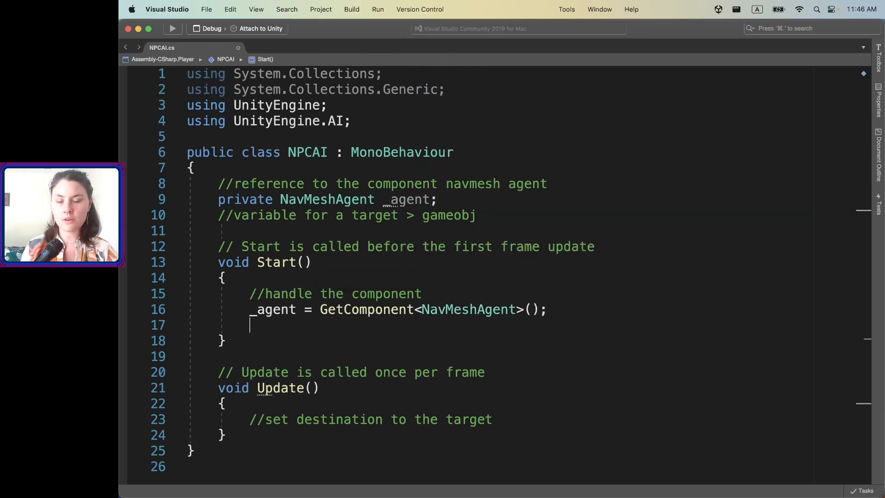
Add an if(_agent == null) check in Start() that calls Debug.LogError with the message "Nav Mesh Agent is NUll.".
type("if")
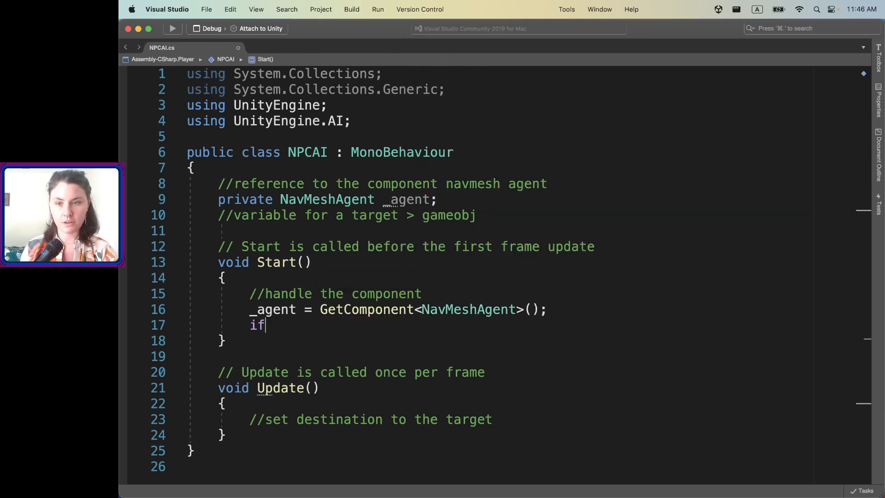
type("(_agent == null)")
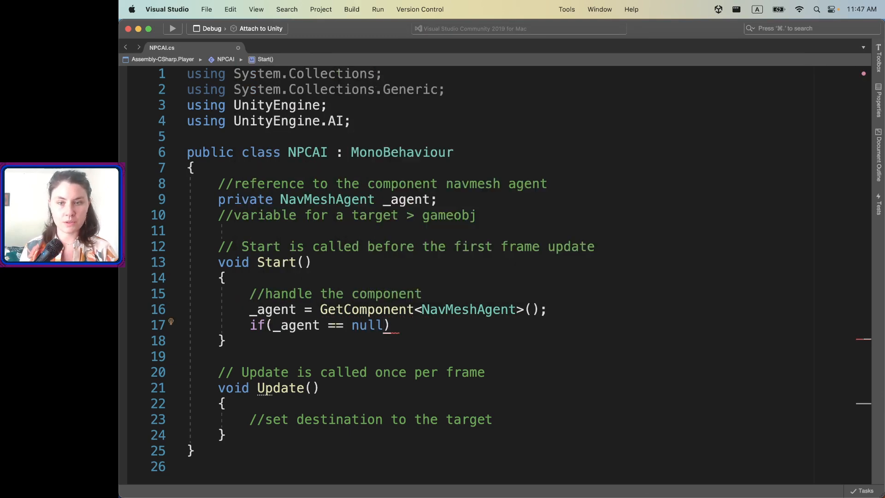
left_click(414, 324)
type("{")
key("Return")
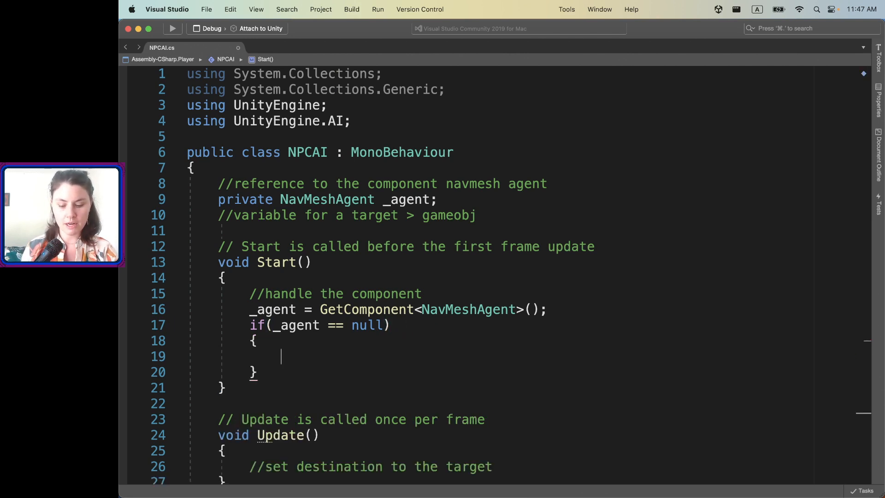
type("Debug.LogError(")
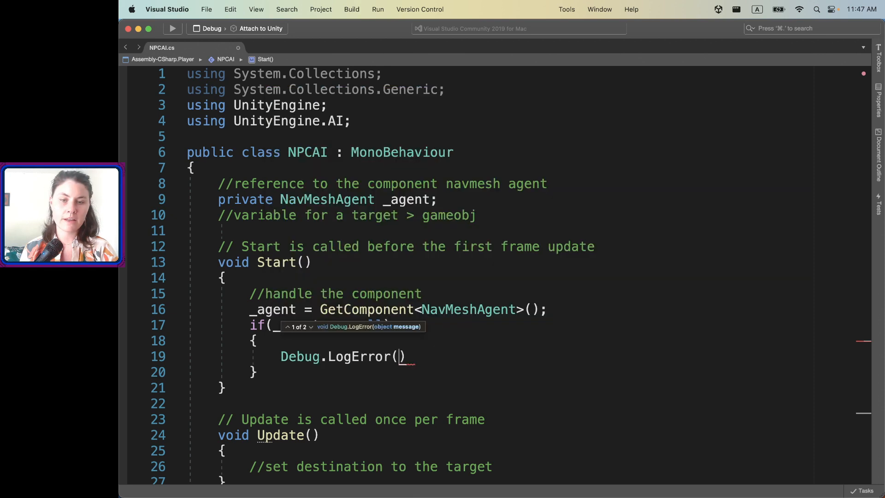
key("ctrl+space")
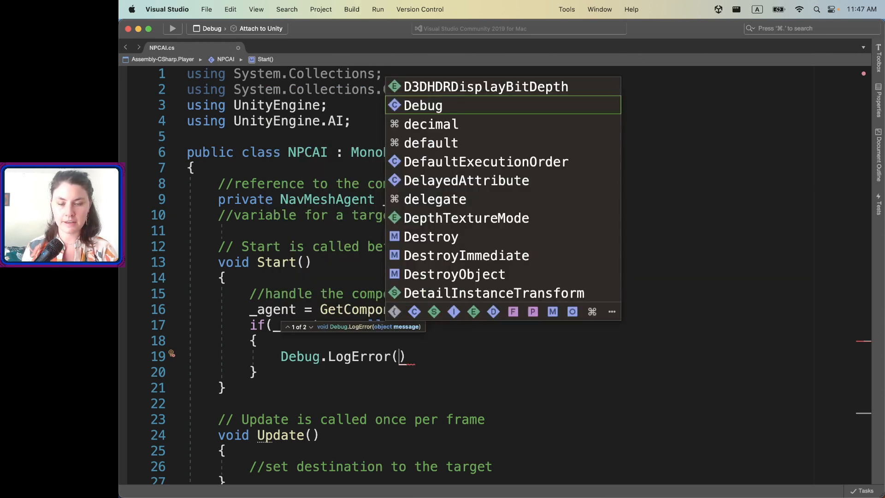
type("\"Nav Mesh Agen is NUll.")
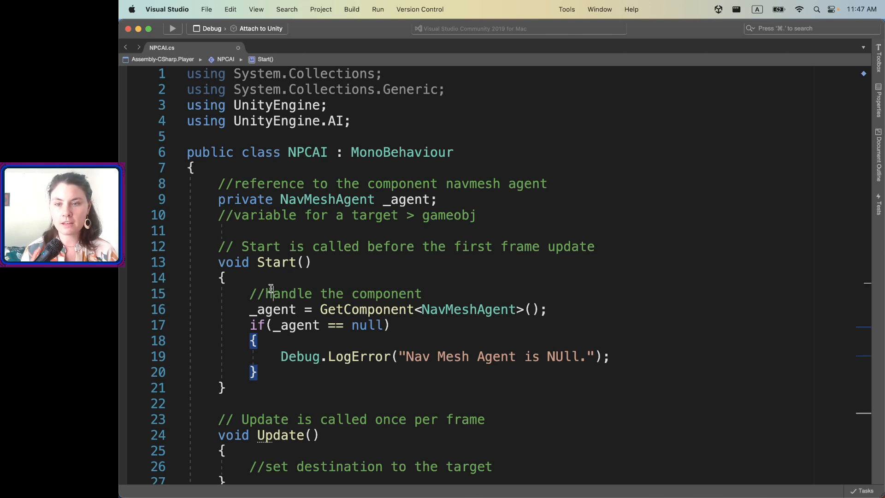
Delete the "//handle the component" and "//reference to the component navmesh agent" comments.
triple_click(271, 289)
key("BackSpace")
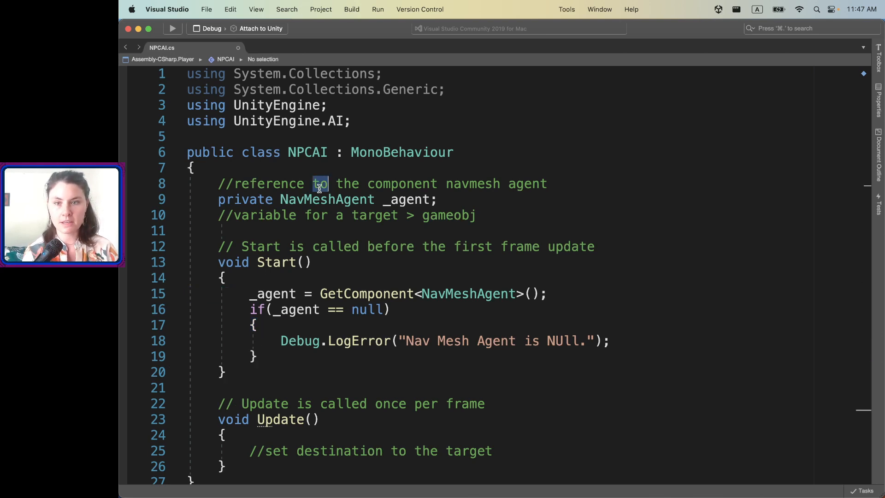
triple_click(317, 184)
key("BackSpace")
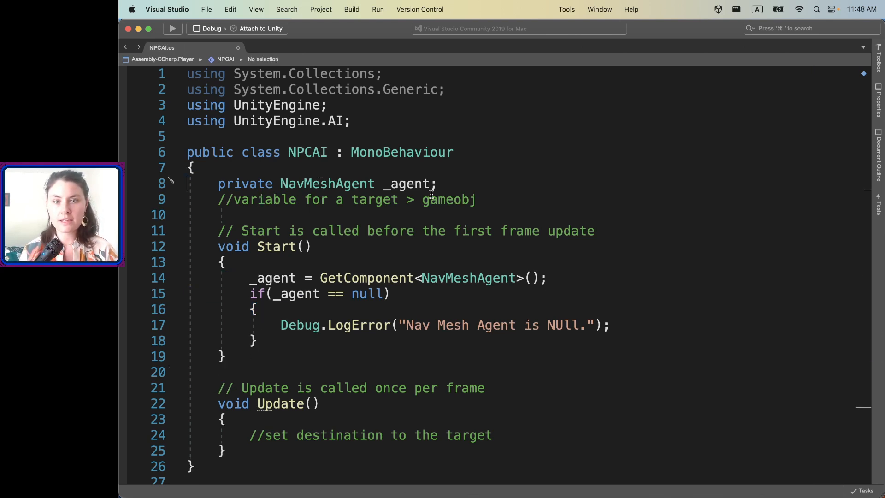
Declare a private GameObject variable named _target directly below the _agent declaration.
left_click(448, 187)
key("Return")
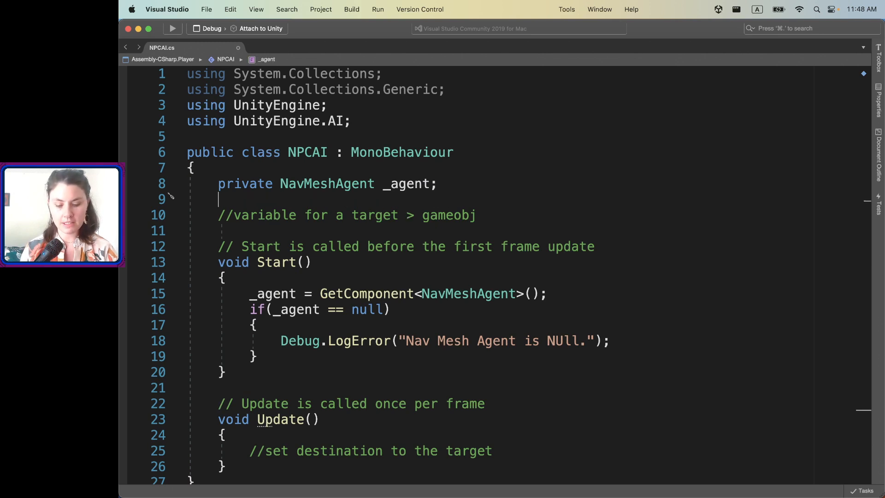
type("private GameObject ")
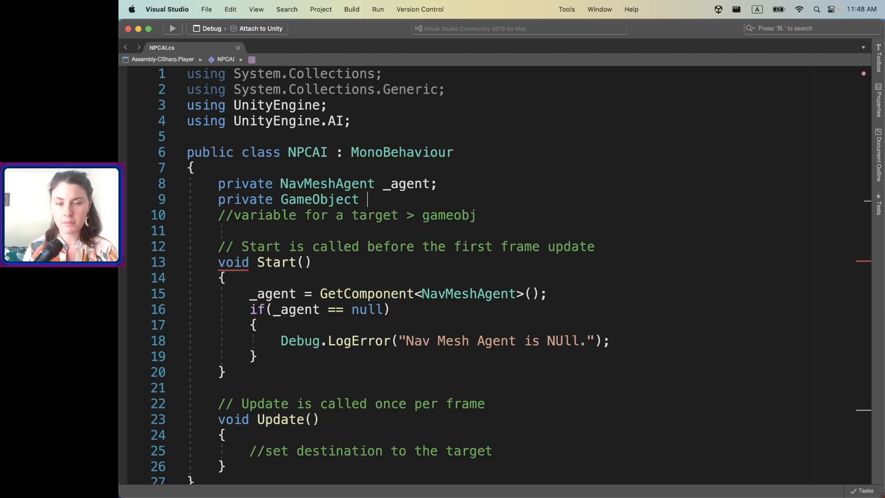
type("_ta")
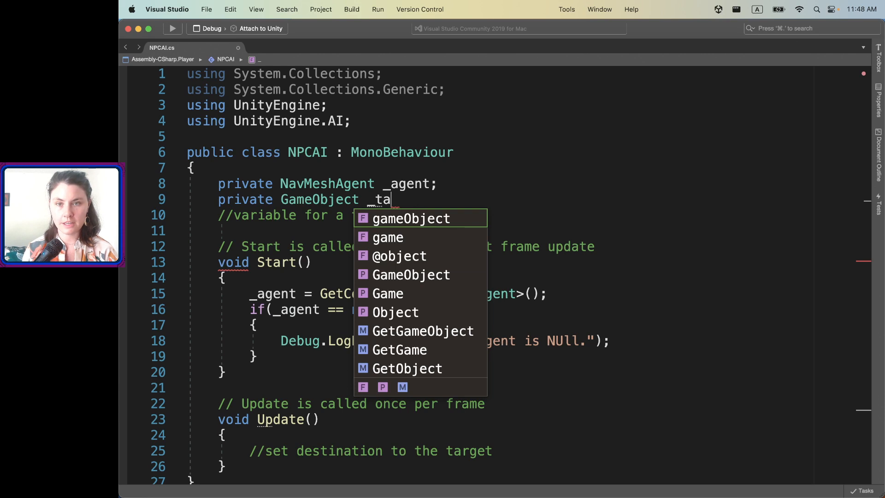
type("rget;")
Add a [SerializeField] attribute on its own line directly above the private GameObject _target declaration.
key("Return")
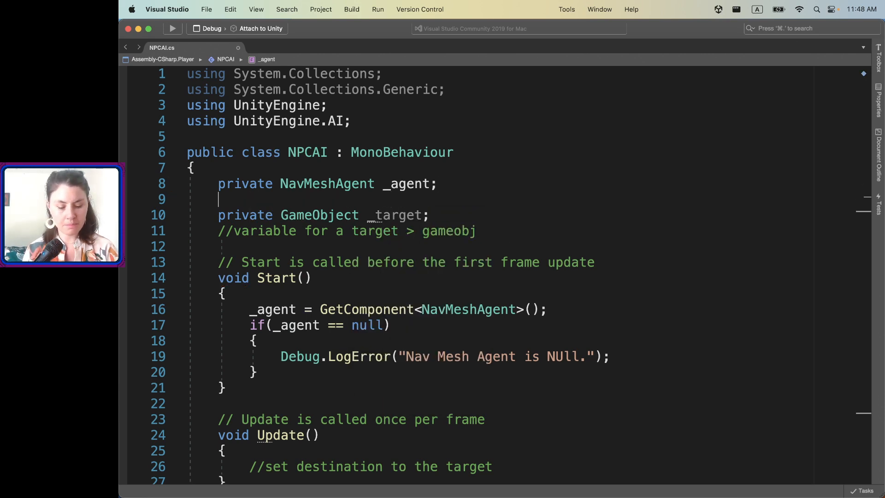
type("[Se")
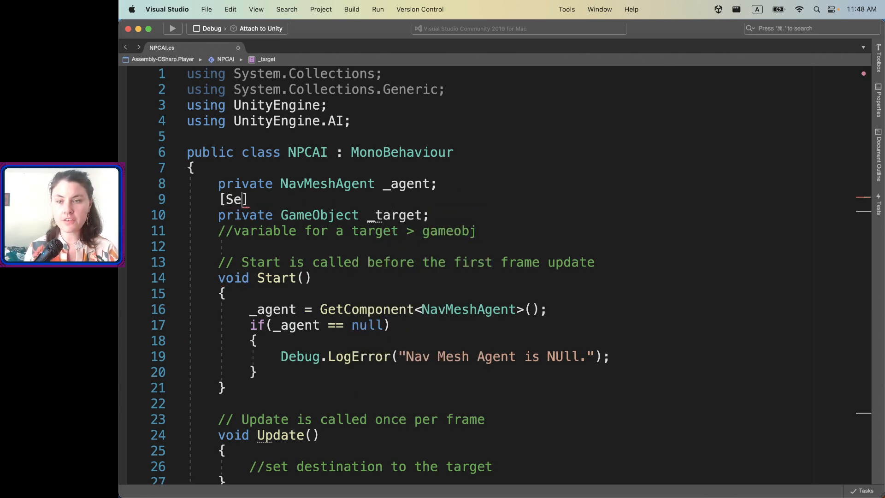
type("r")
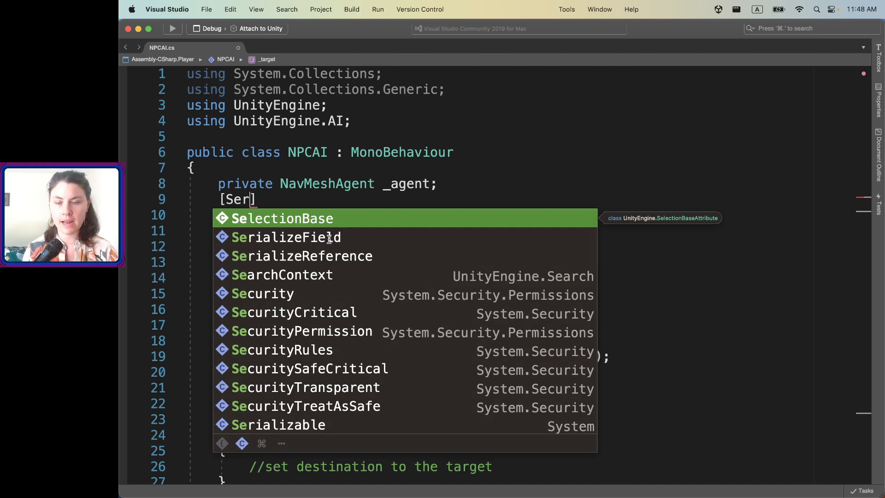
type("i")
key("Return")
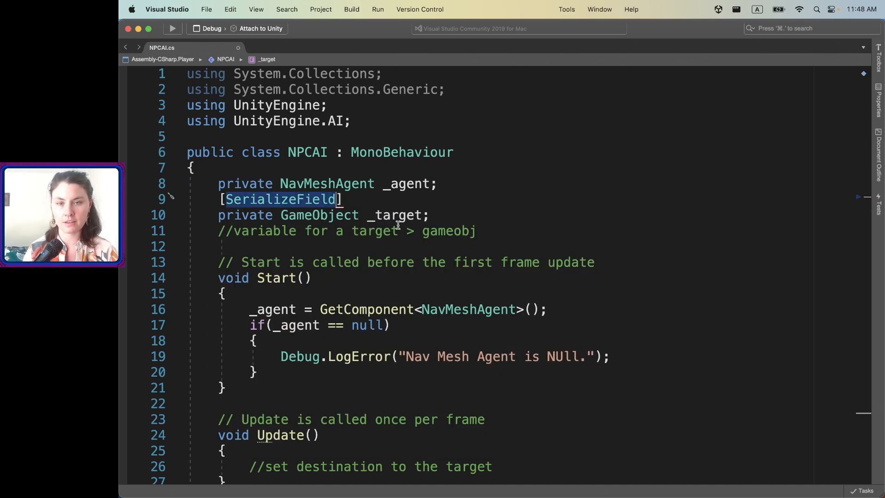
scroll(471, 233, "down", 5)
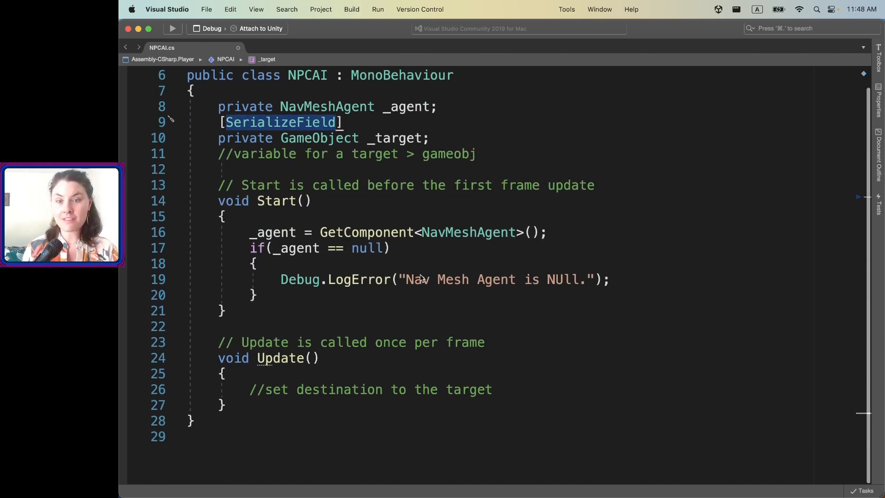
mouse_move(249, 390)
left_mouse_down()
mouse_move(527, 391)
mouse_move(245, 381)
left_mouse_up()
left_click(528, 392)
left_click(253, 385)
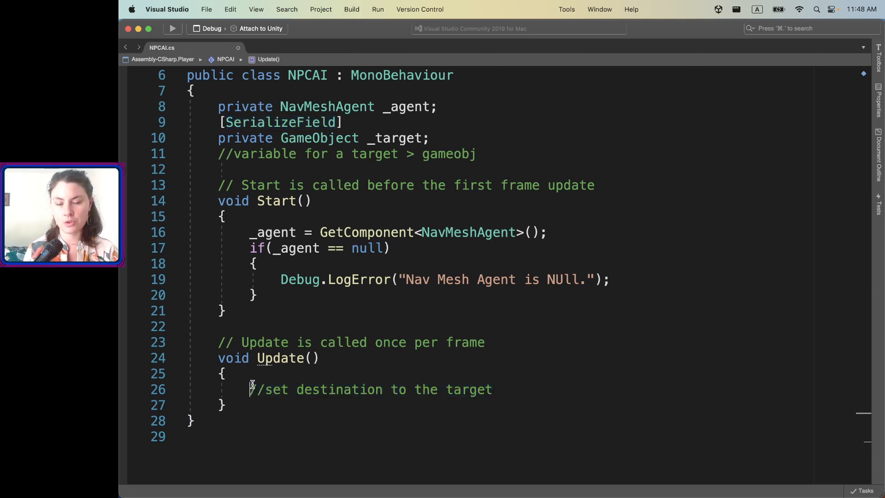
Switch to Chrome, open Unity's NavMeshAgent scripting API page from the search results, and open its SetDestination method page.
key("super+Tab")
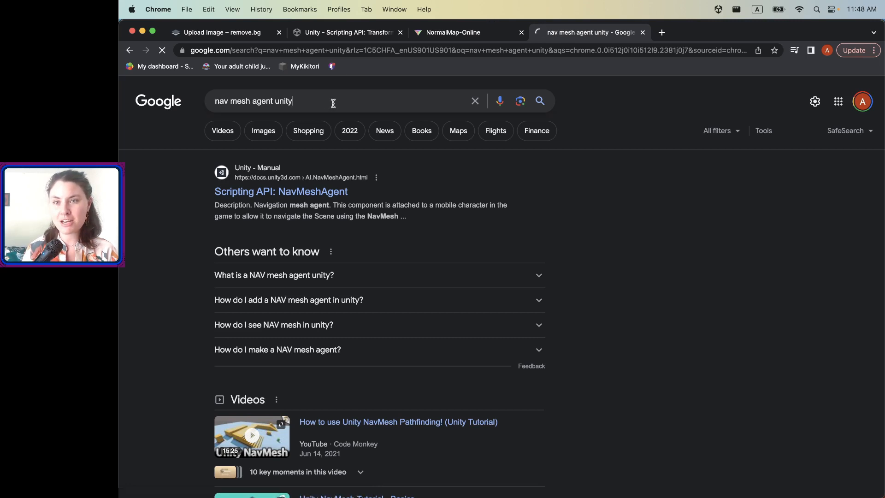
left_click(275, 195)
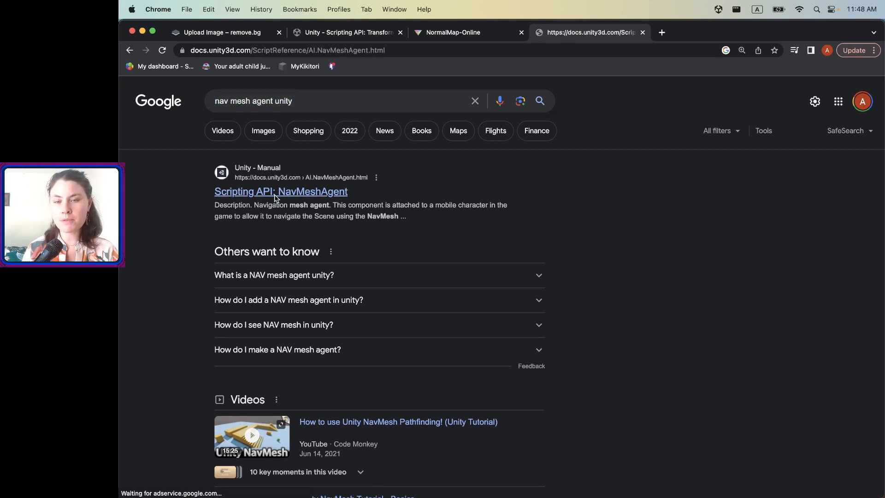
scroll(530, 259, "down", 2)
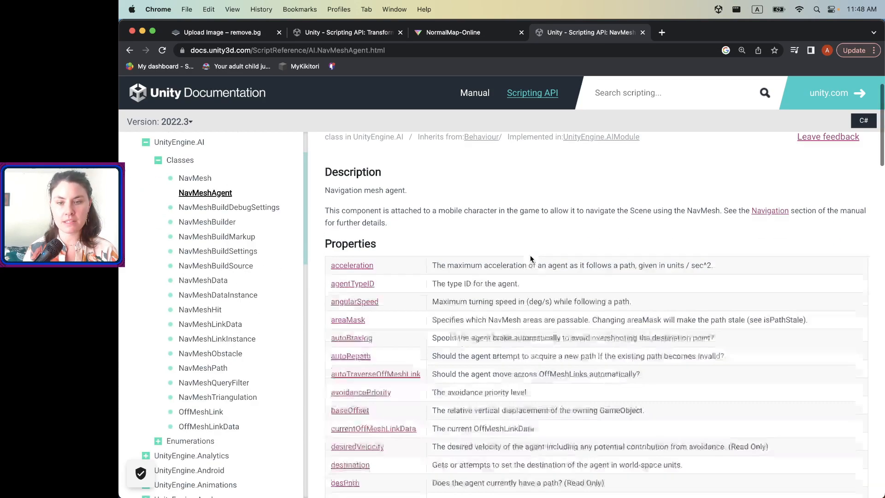
scroll(579, 230, "down", 4)
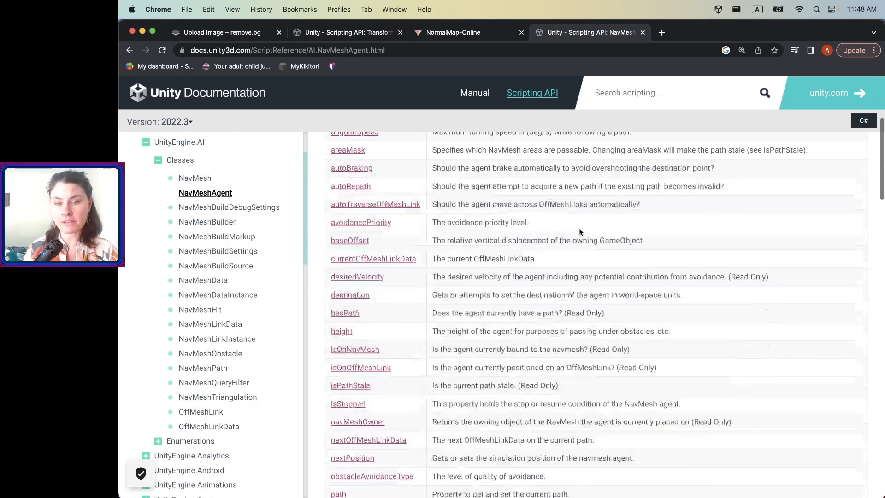
scroll(578, 228, "down", 10)
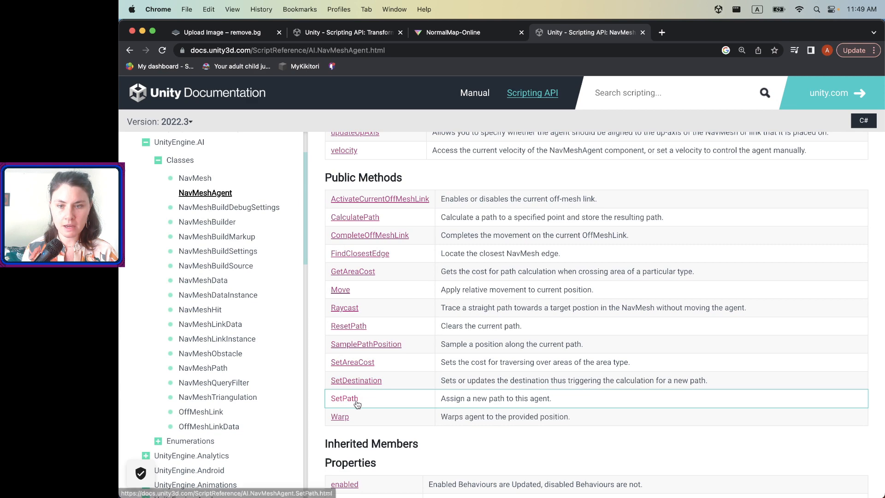
left_click(373, 384)
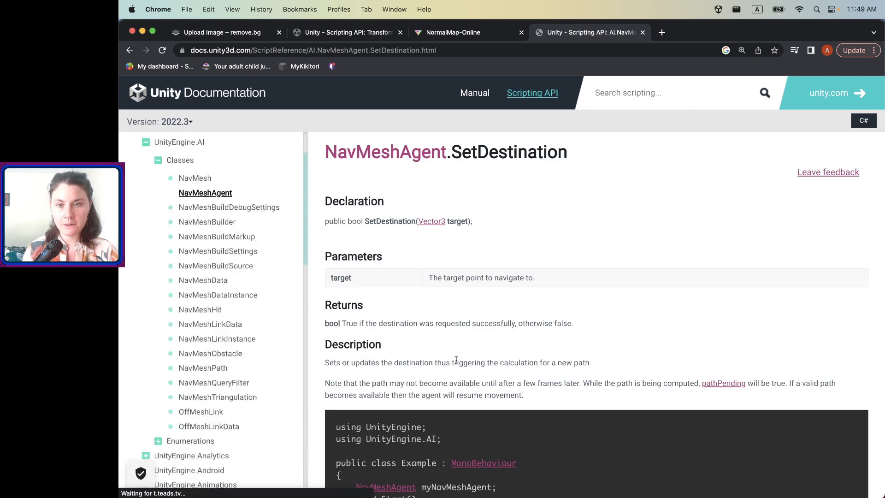
Read the declaration, target parameter and return value description of NavMeshAgent.SetDestination.
scroll(471, 363, "down", 3)
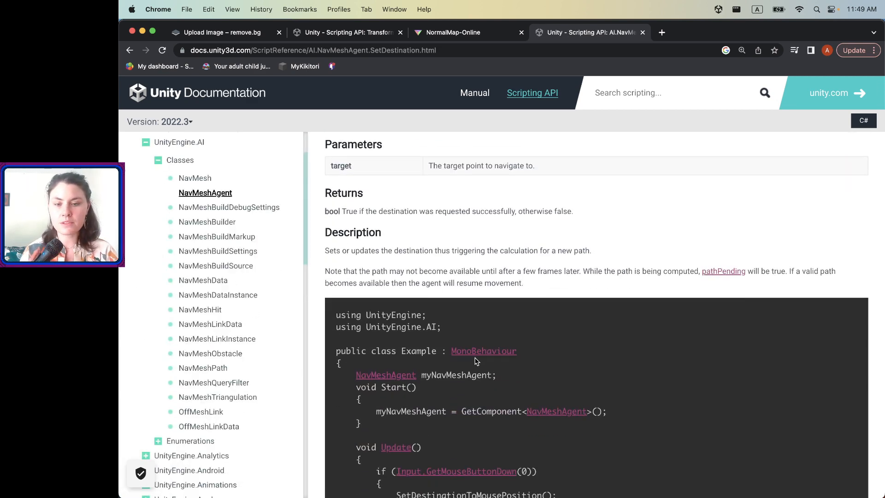
scroll(476, 358, "down", 3)
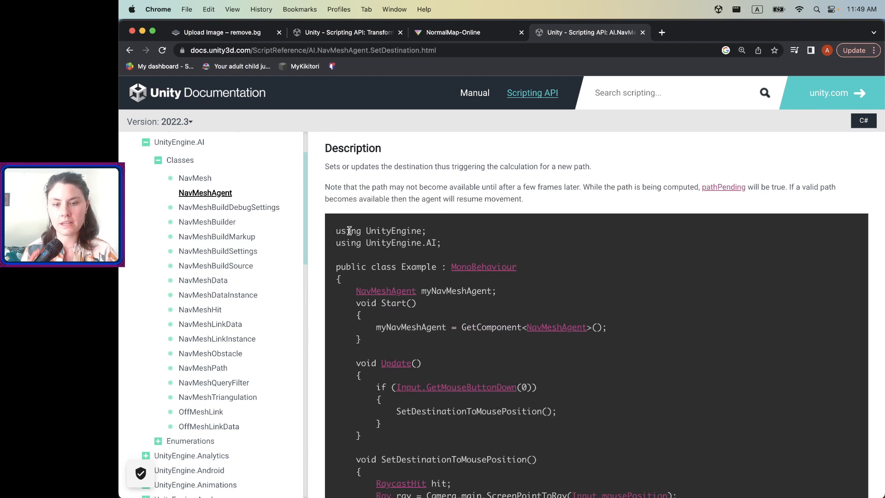
scroll(557, 332, "up", 5)
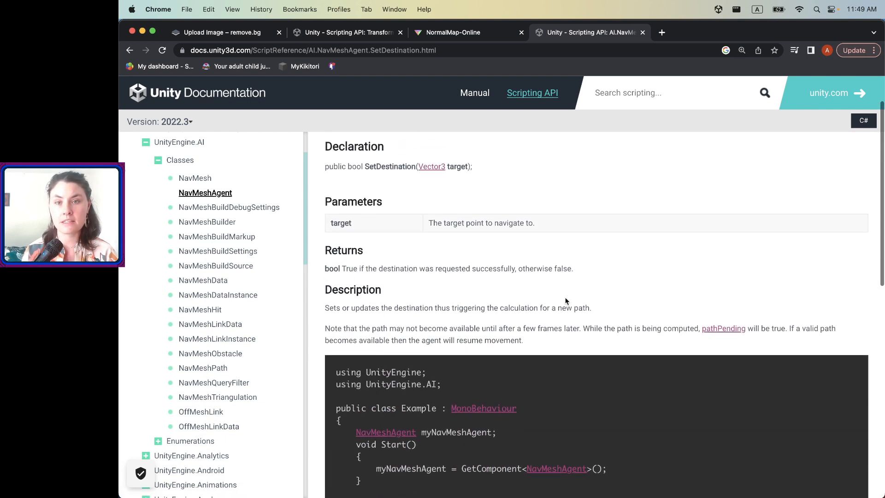
left_click_drag(357, 183, 587, 196)
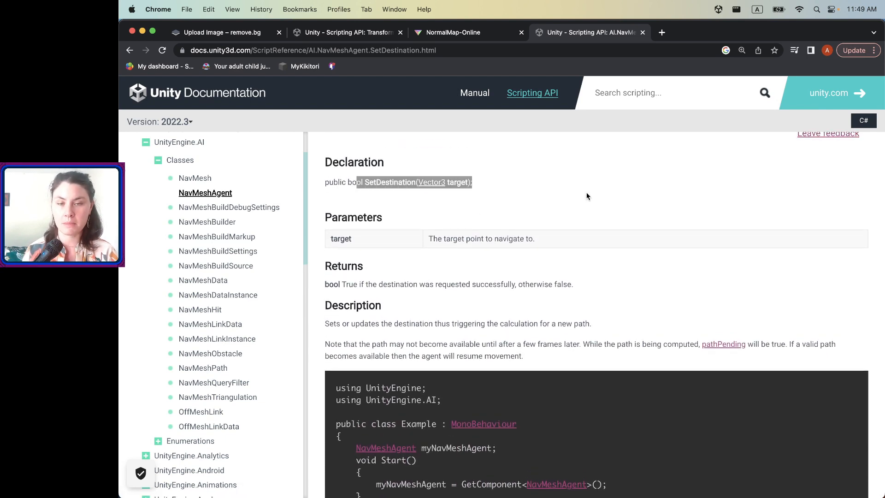
left_click(332, 180)
scroll(331, 179, "up", 2)
double_click(390, 217)
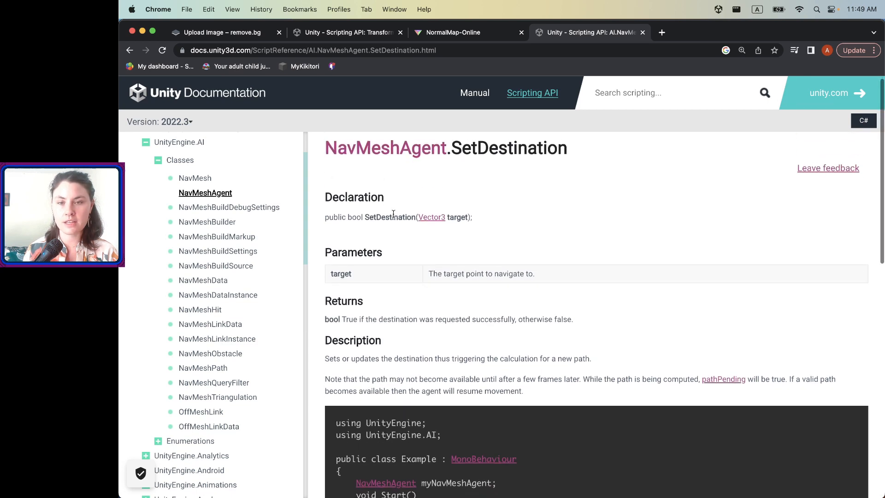
left_click(356, 217)
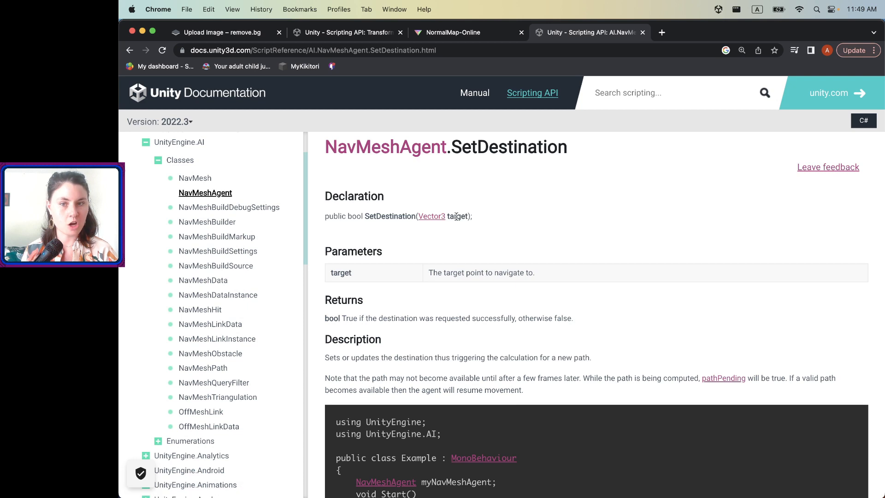
left_click_drag(371, 319, 492, 322)
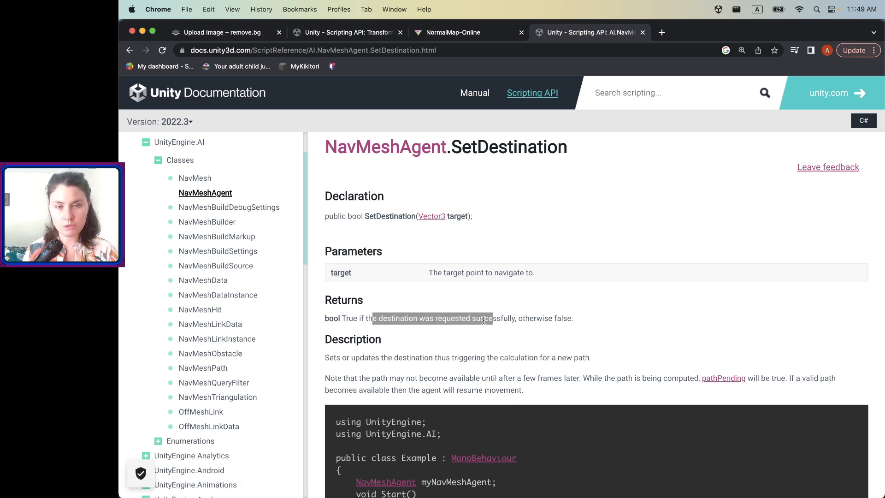
double_click(498, 319)
left_click_drag(599, 323, 404, 319)
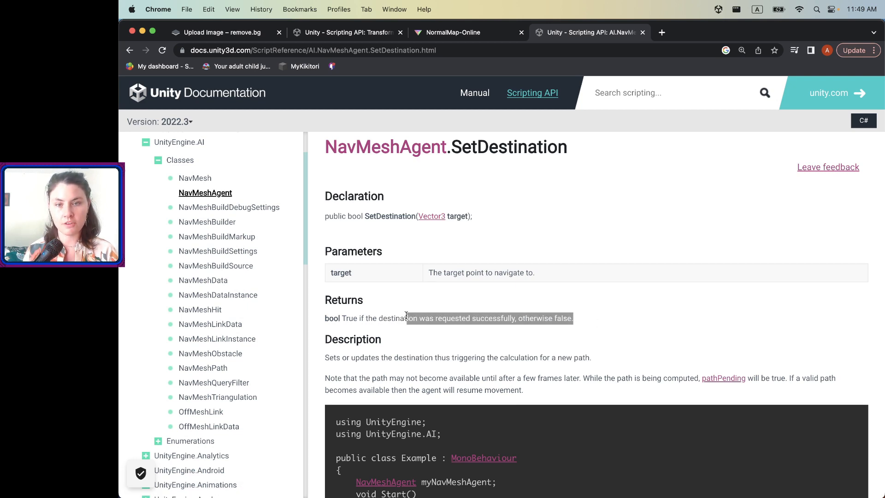
left_click(406, 318)
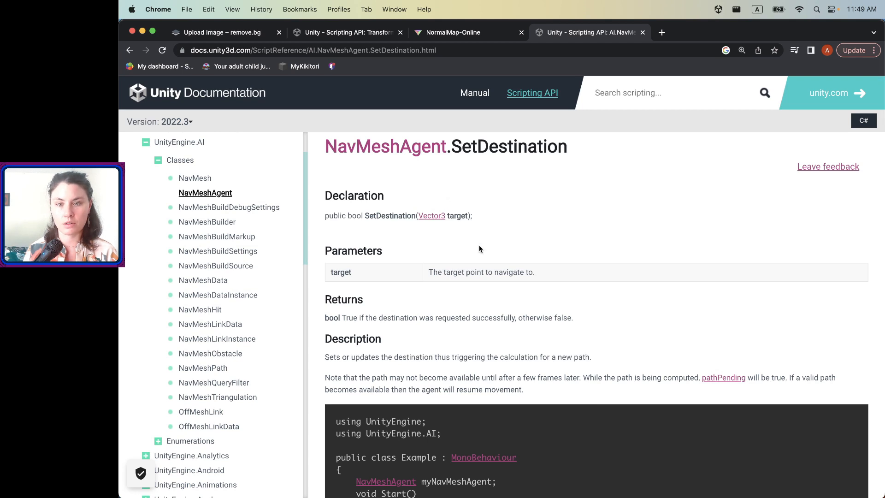
Examine the SetDestination example code, focusing on the myNavMeshAgent.SetDestination(hit.point) call and the Update() method.
scroll(500, 307, "down", 2)
scroll(492, 322, "down", 6)
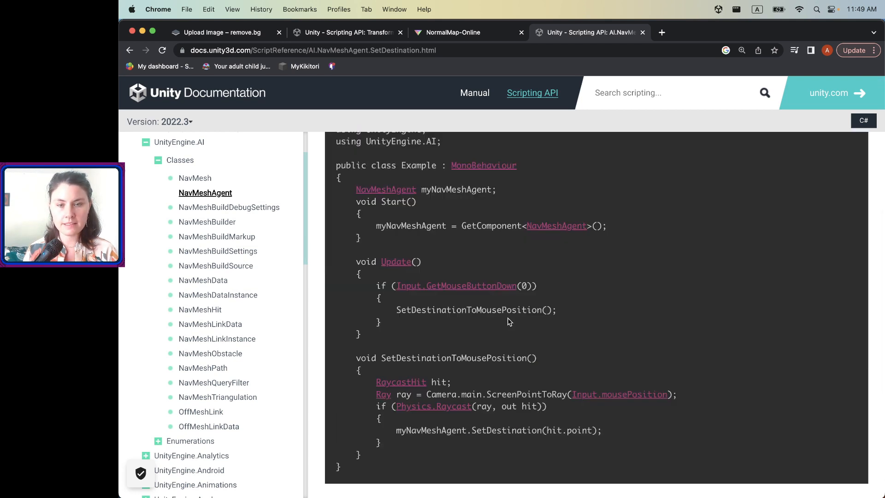
scroll(504, 320, "down", 2)
left_click_drag(396, 362, 598, 370)
left_click(546, 363)
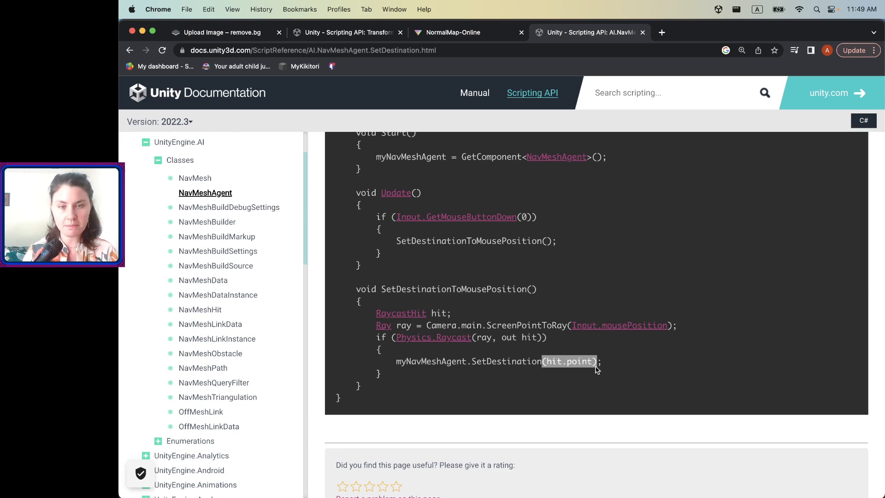
key("ctrl+Up")
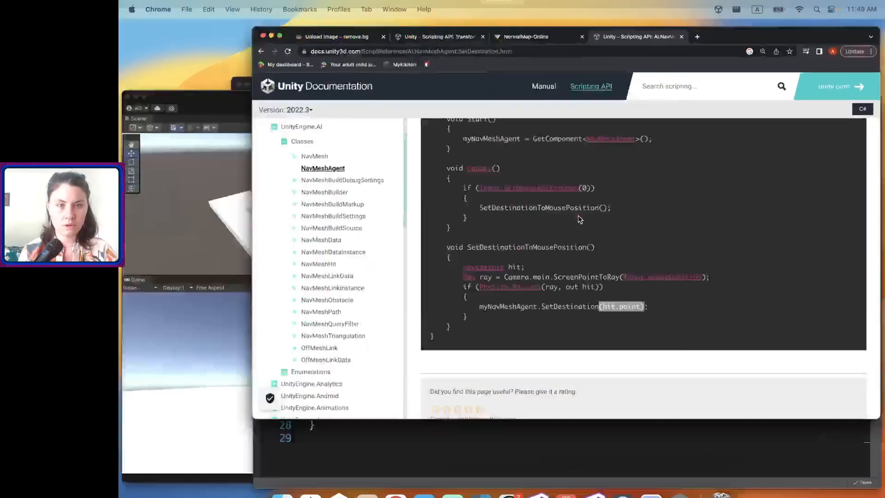
key("ctrl+Up")
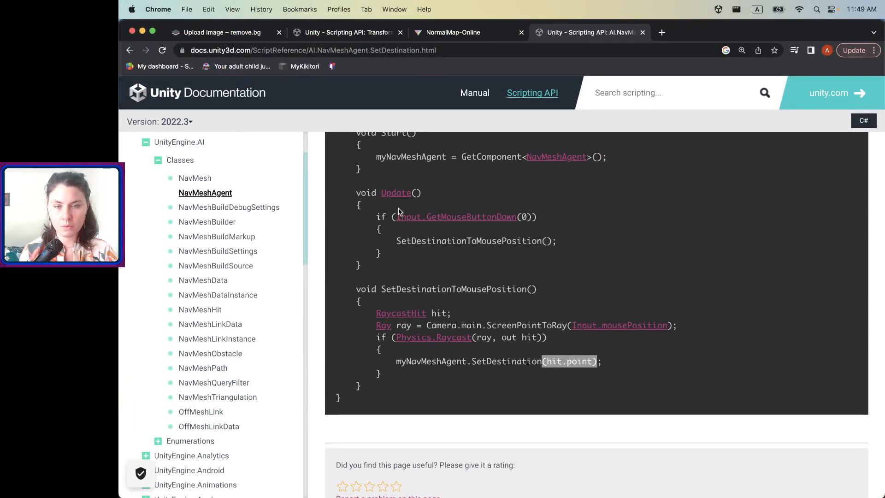
mouse_move(485, 251)
left_mouse_down()
mouse_move(450, 240)
mouse_move(452, 198)
mouse_move(474, 194)
mouse_move(494, 265)
left_mouse_up()
left_click(492, 263)
left_click_drag(498, 195, 518, 277)
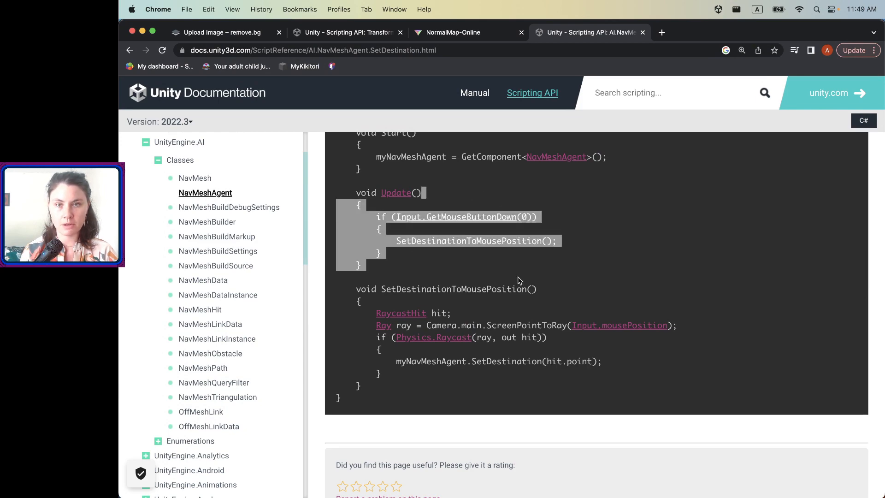
scroll(518, 276, "up", 2)
Switch to Visual Studio and add an _agent.SetDestination() call on a new line after the null check in Start().
key("ctrl+Up")
left_click(531, 329)
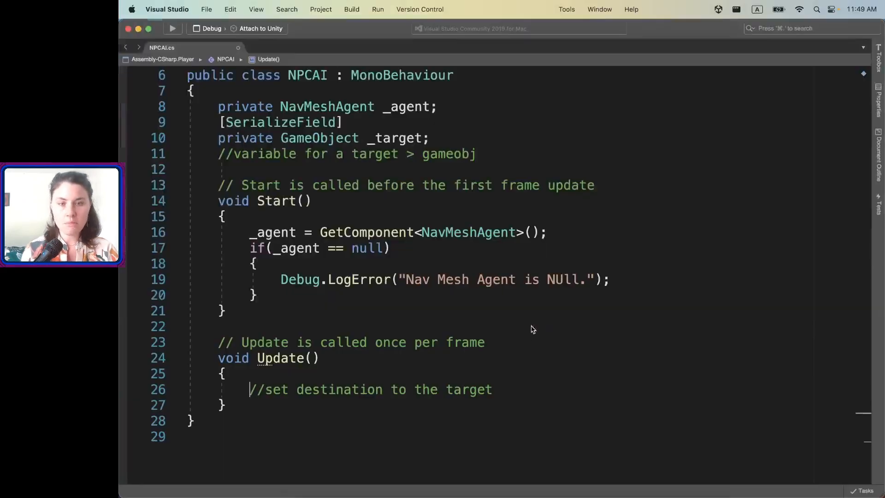
triple_click(360, 389)
left_click(346, 389)
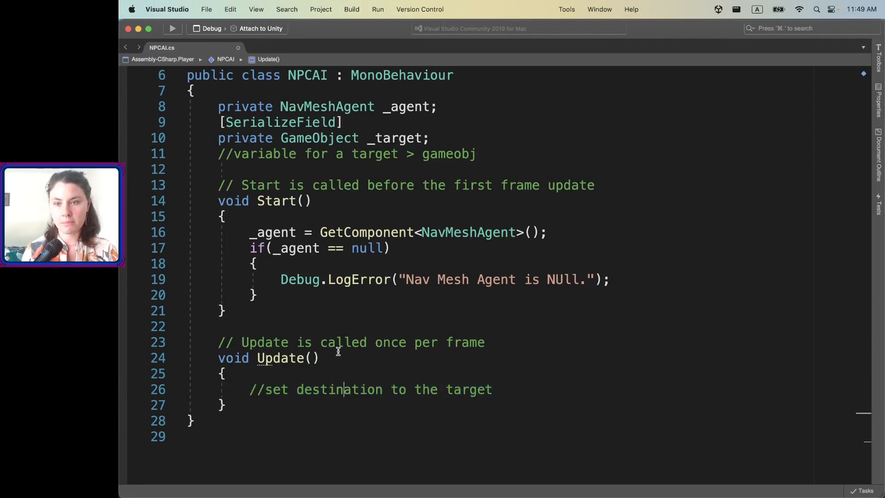
left_click(285, 296)
key("Return")
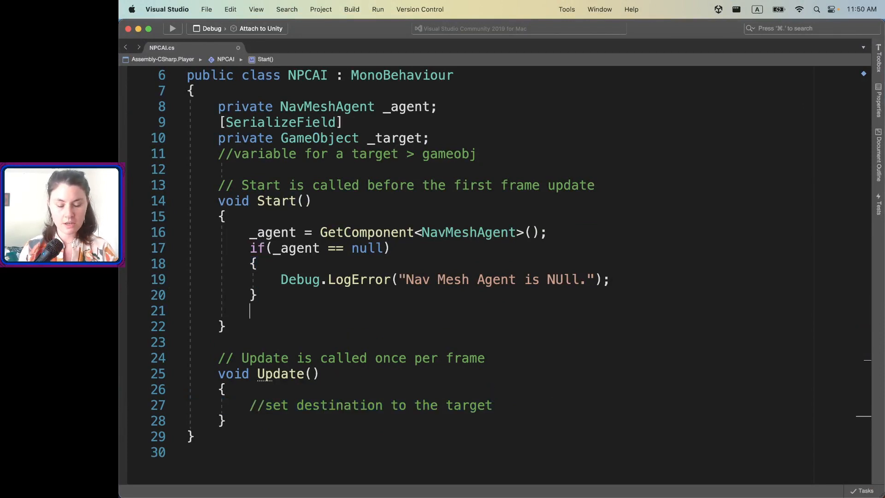
type("_agent.")
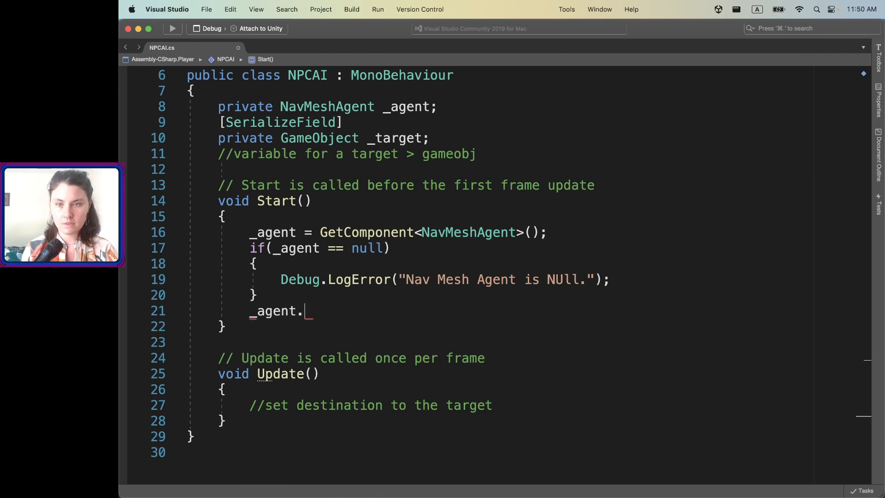
type("S")
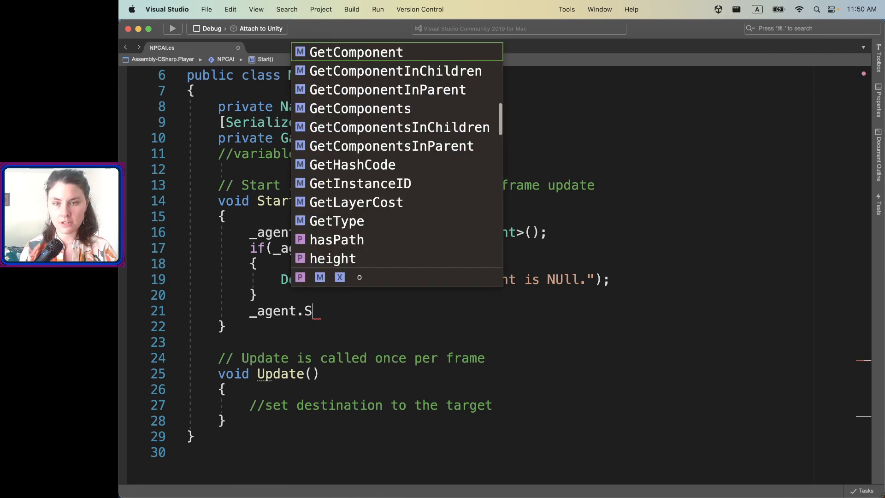
type("etDestination(")
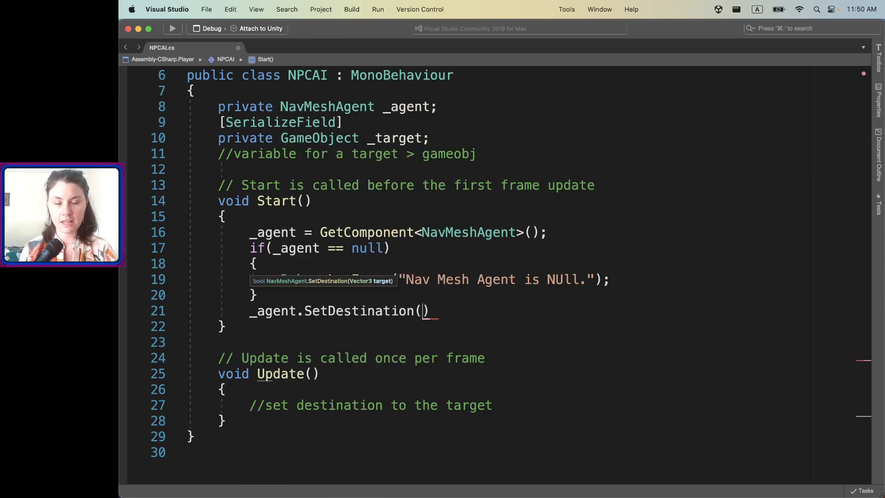
Pass _target.transform.position to the SetDestination call, end the statement with a semicolon, and save the script.
key("ctrl+space")
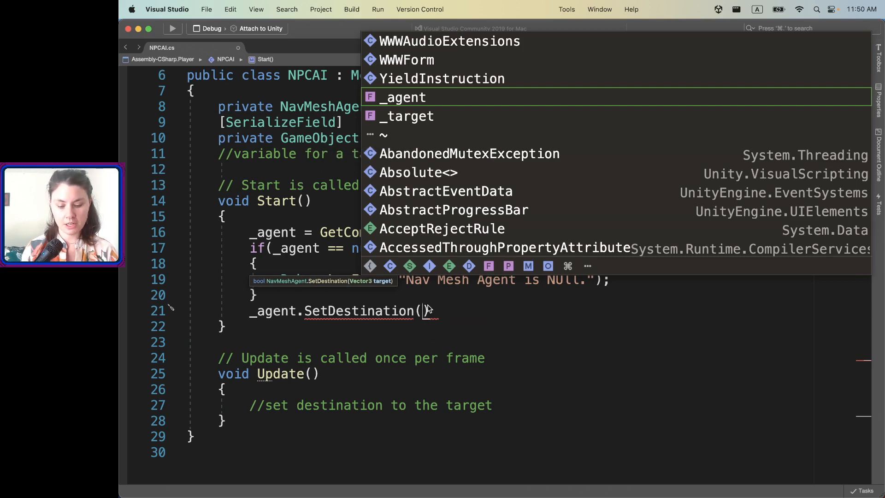
type("_t")
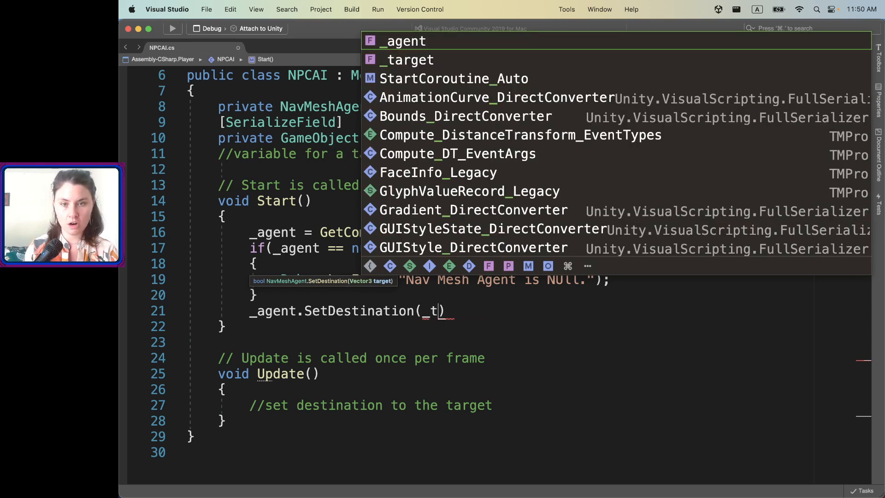
type("arget.")
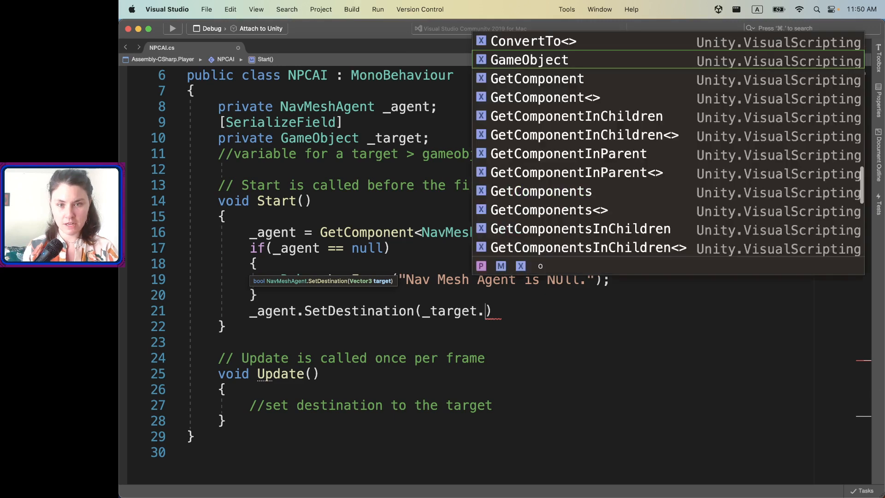
type("transform.")
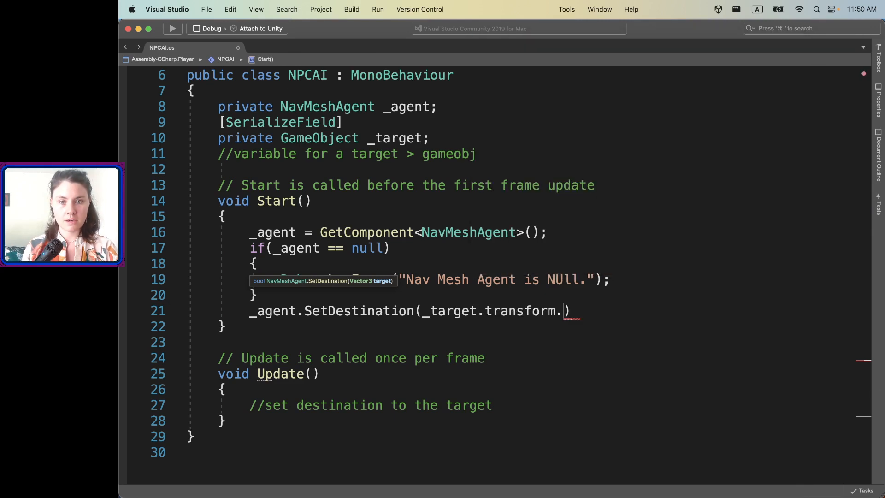
type("position);")
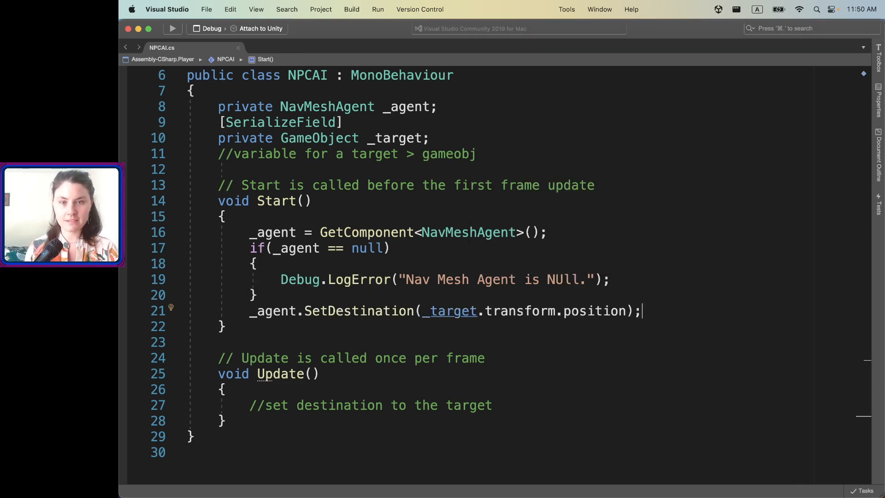
key("super+s")
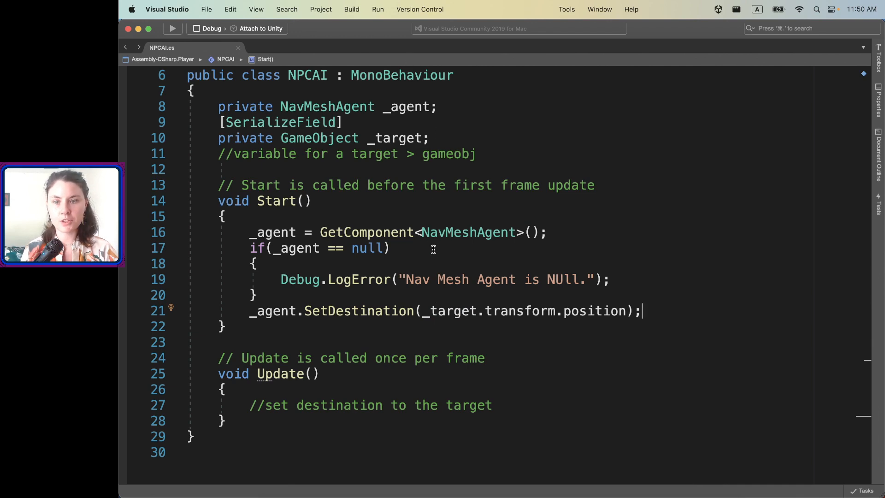
Switch to Unity and assign the Player object as the Target of the NPC's NPCAI script component.
left_click_drag(378, 33, 405, 128)
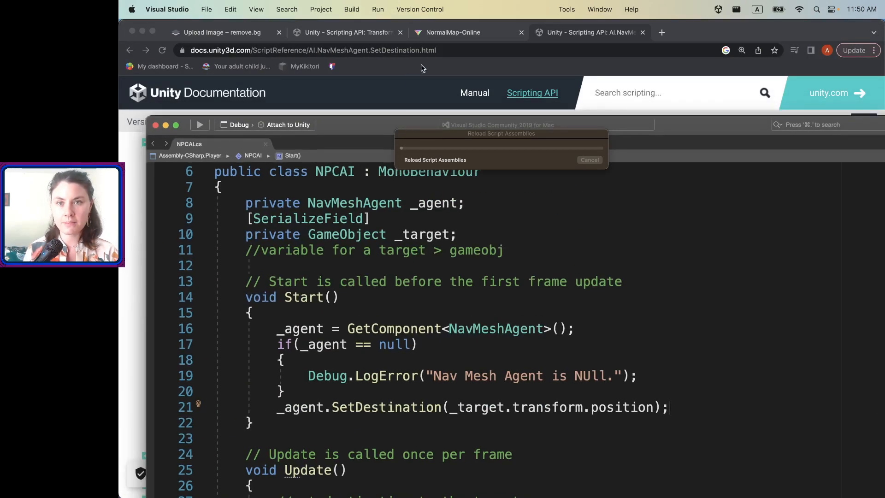
key("super+Tab")
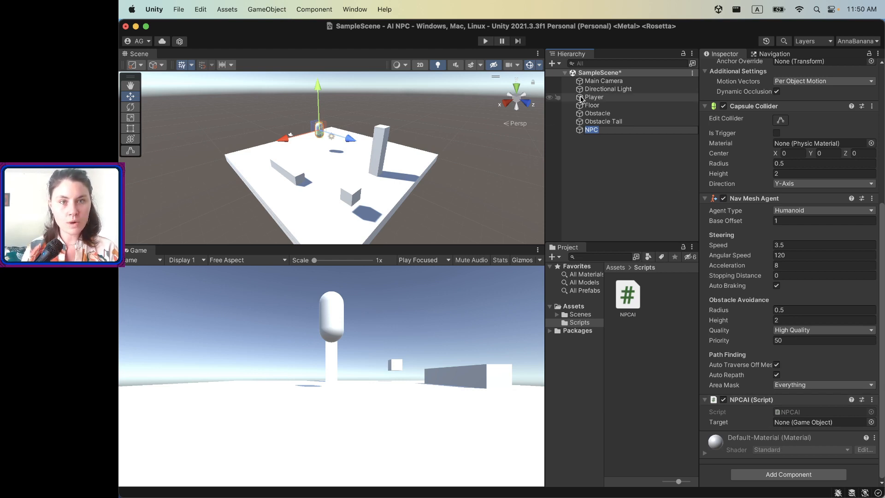
left_click_drag(593, 97, 792, 424)
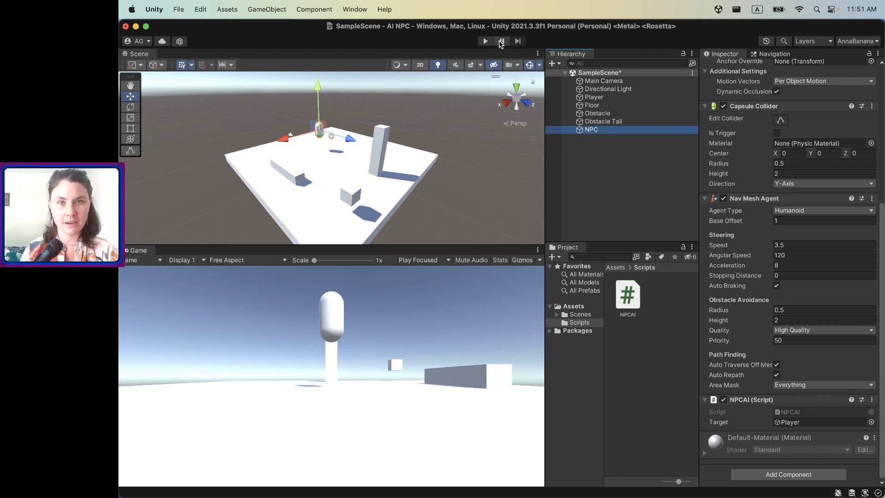
Play-test the scene, moving the Player to about X -2.55, Y 1.3, Z -0.03 to check whether the NPC follows, and stop it.
left_click(485, 41)
left_click(354, 197)
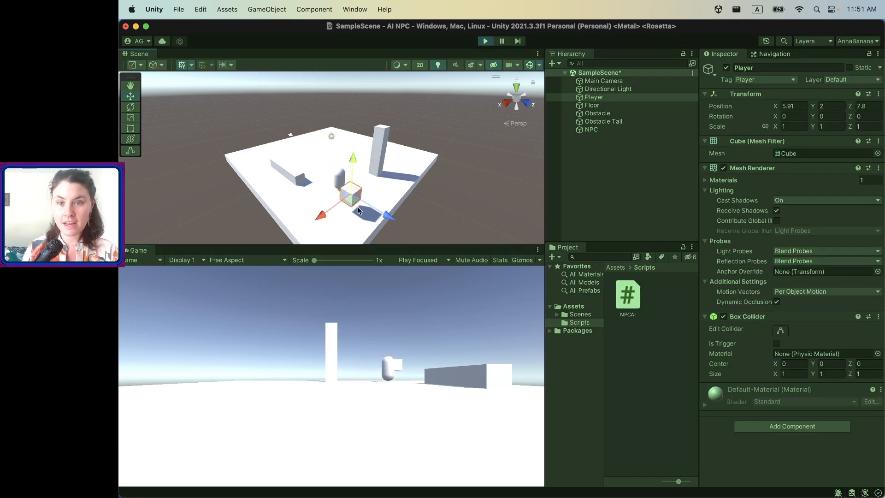
left_click_drag(365, 207, 289, 158)
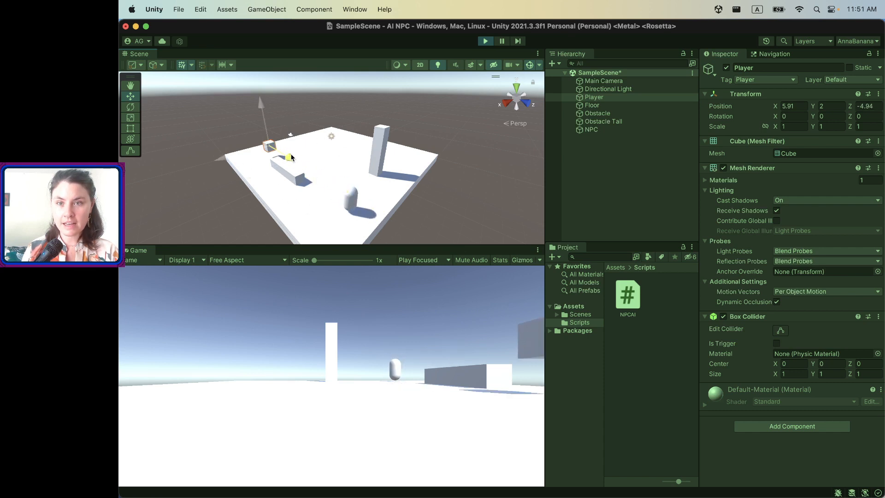
left_click_drag(229, 161, 265, 154)
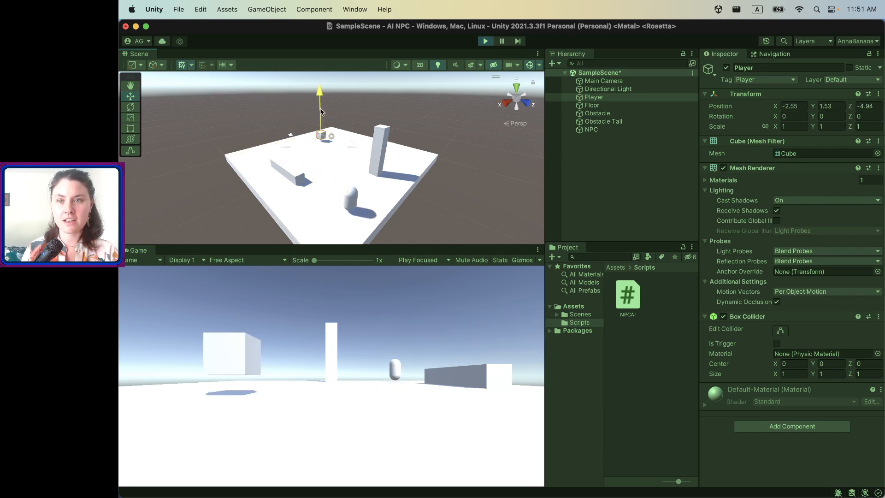
left_click_drag(321, 94, 322, 98)
left_click_drag(353, 152, 379, 162)
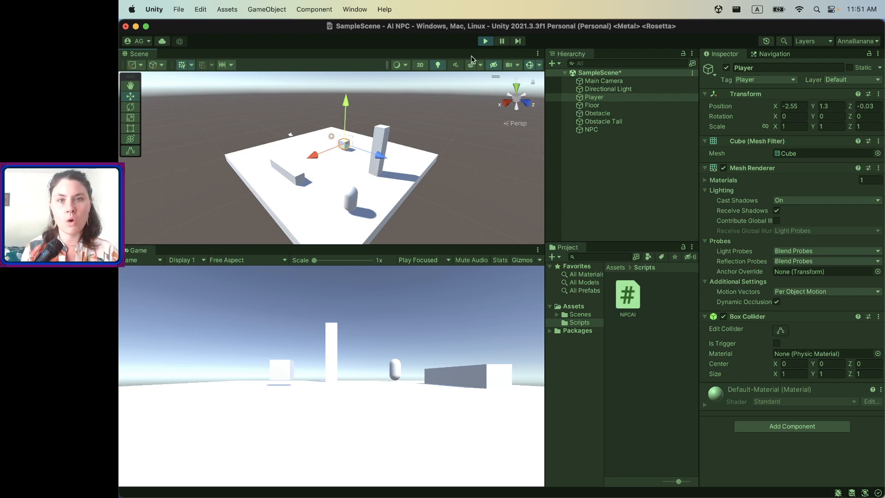
left_click(486, 41)
Open the NPCAI script and move the _agent.SetDestination(_target.transform.position); line from Start() into Update(), below the set destination comment.
left_click(628, 296)
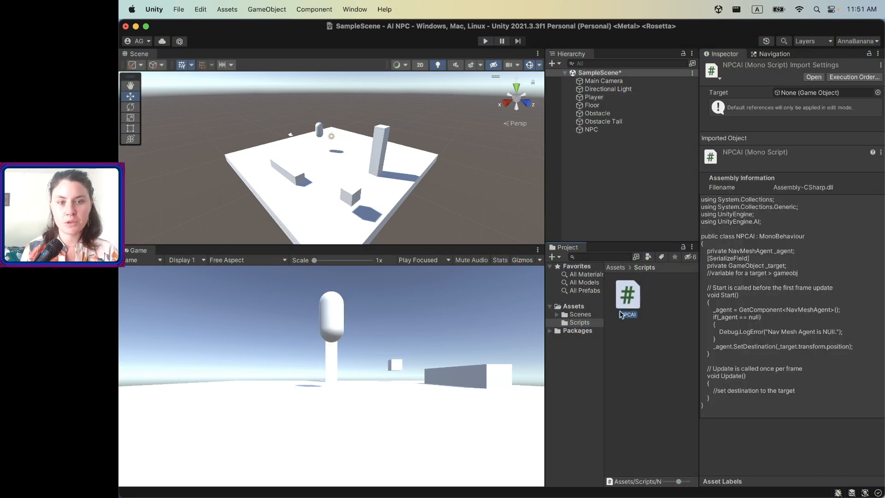
double_click(620, 314)
scroll(399, 234, "down", 5)
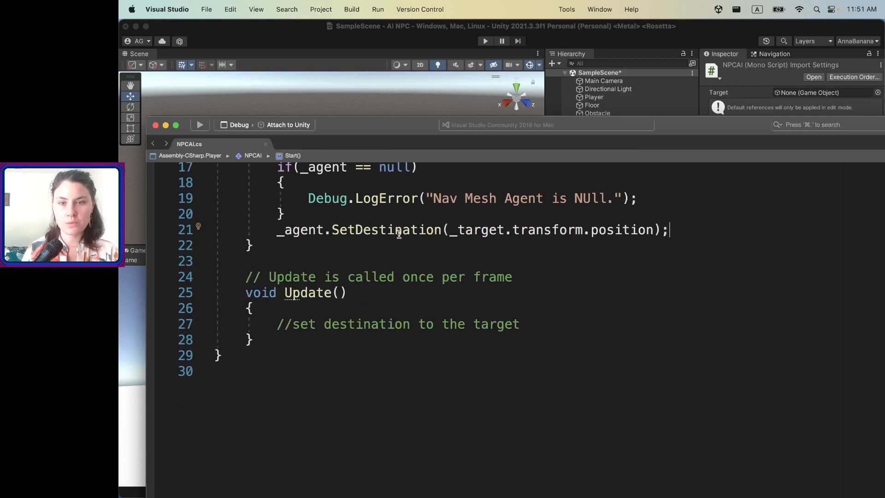
triple_click(400, 230)
key("super+c")
key("BackSpace")
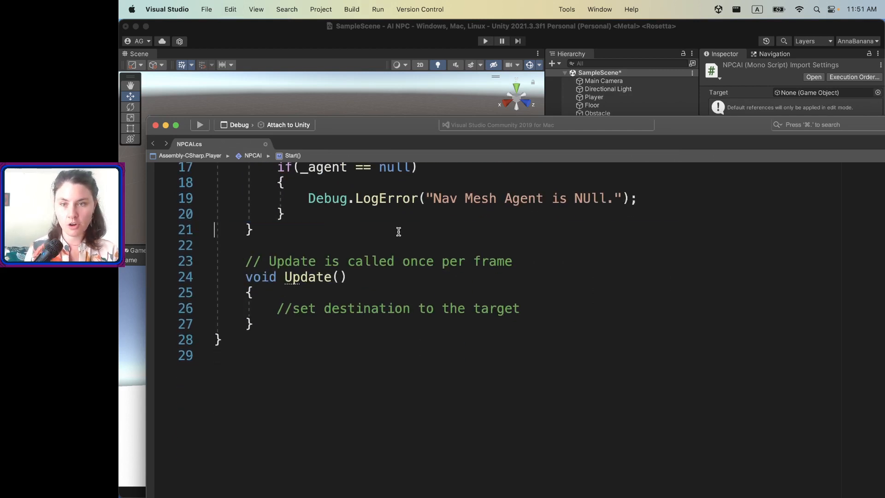
left_click(534, 304)
key("Return")
key("super+v")
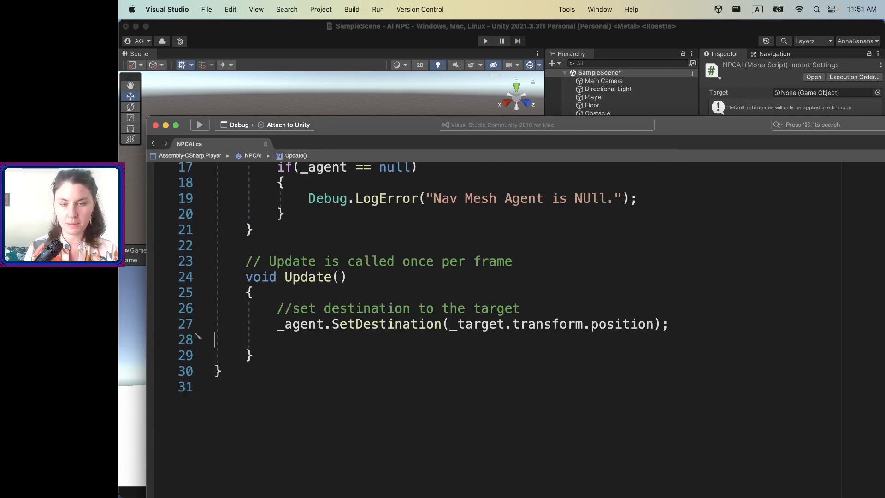
Return to Unity, run the scene, and move the Player around and beyond the floor to check that the NPC keeps following it.
left_click(302, 53)
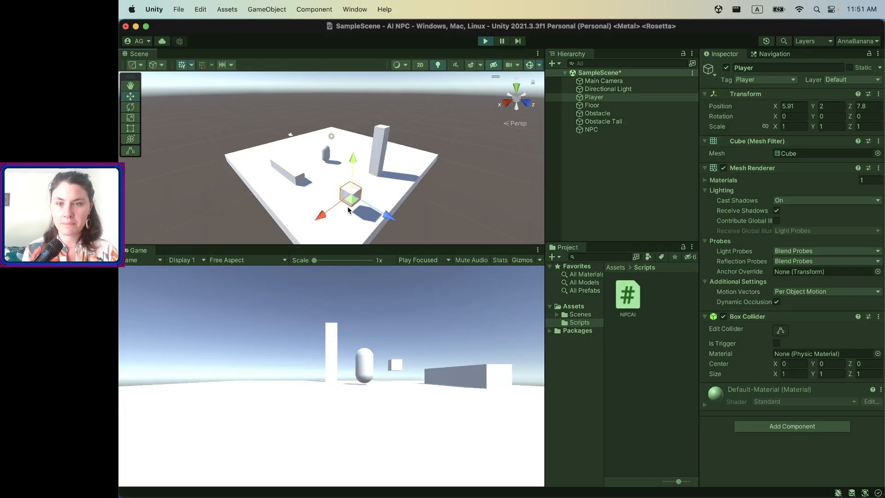
left_click_drag(347, 210, 227, 210)
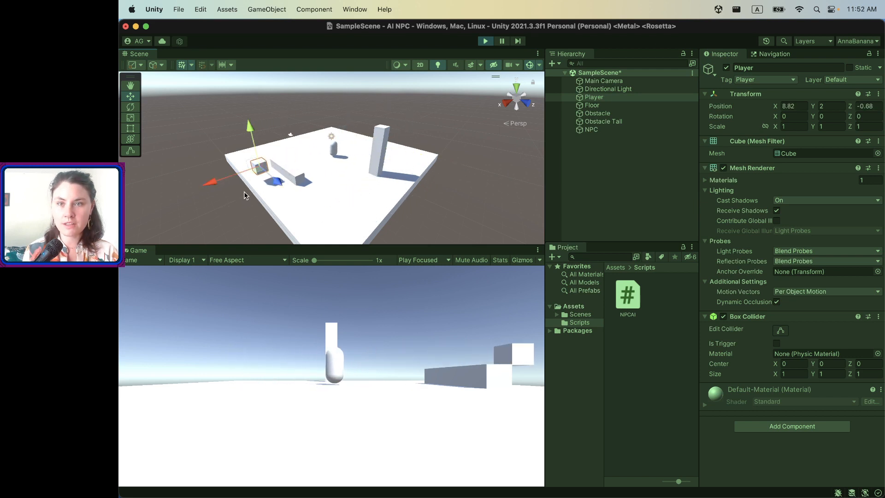
left_click_drag(277, 182, 187, 234)
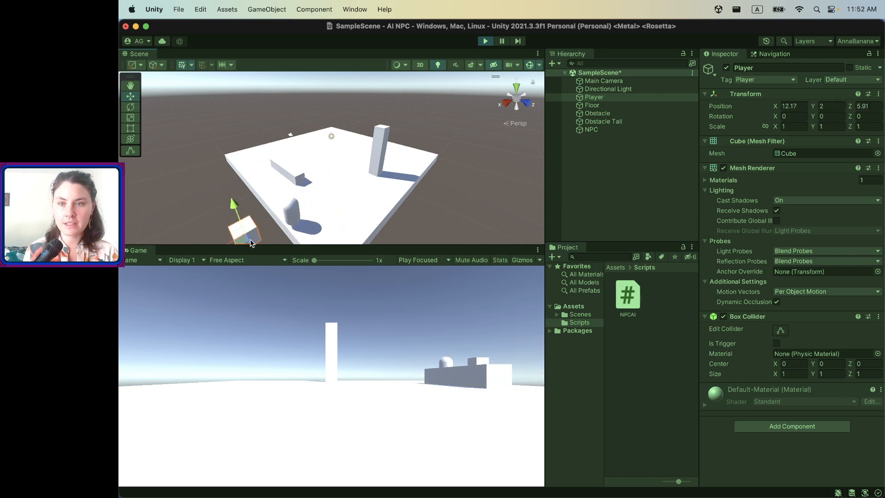
left_click_drag(250, 244, 236, 196)
left_click_drag(176, 212, 346, 233)
left_click_drag(357, 242, 265, 166)
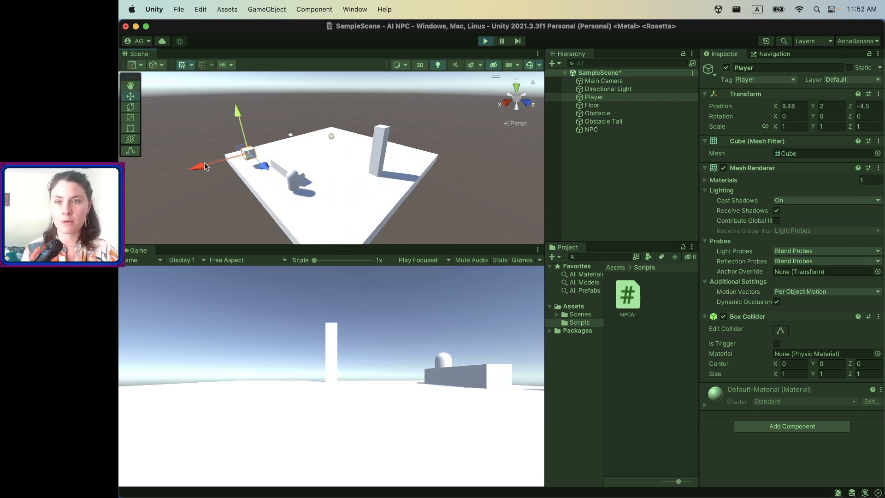
left_click_drag(202, 166, 300, 144)
left_click_drag(361, 139, 318, 208)
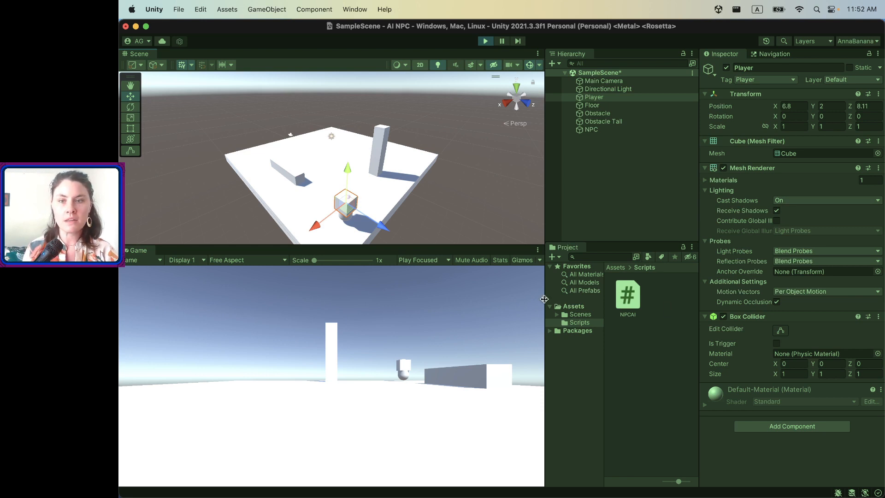
left_click_drag(382, 226, 278, 167)
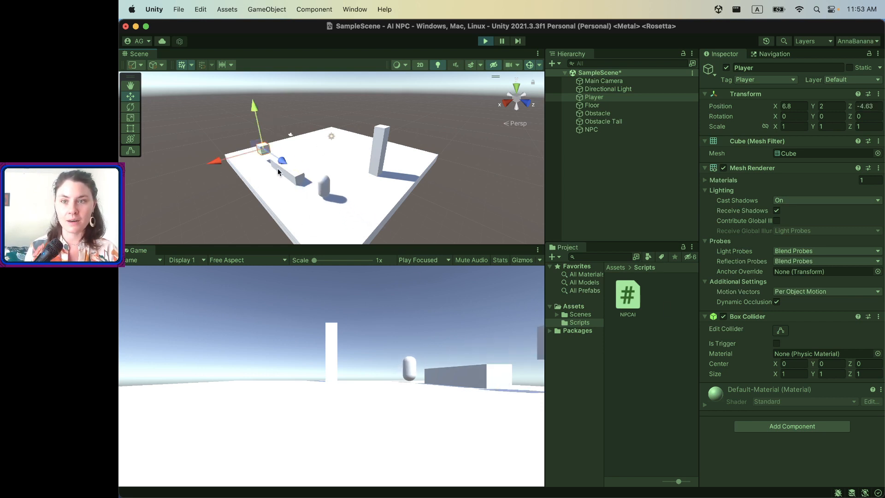